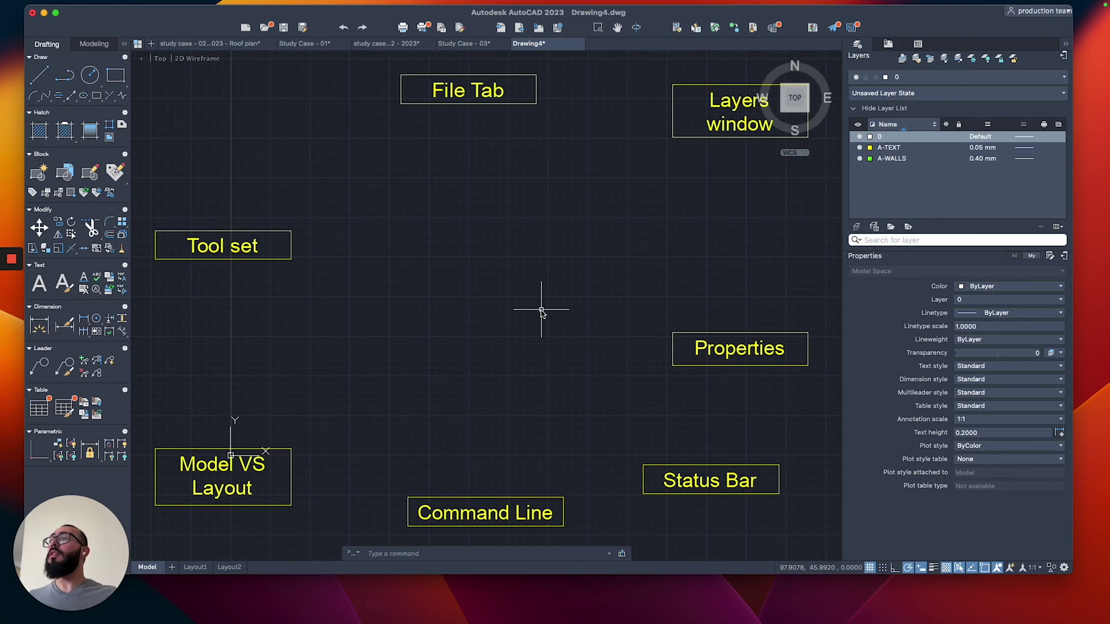
- Cycle through the open drawing tabs (Study Case 01, 03, roof plan) and return to Drawing4
click(564, 96)
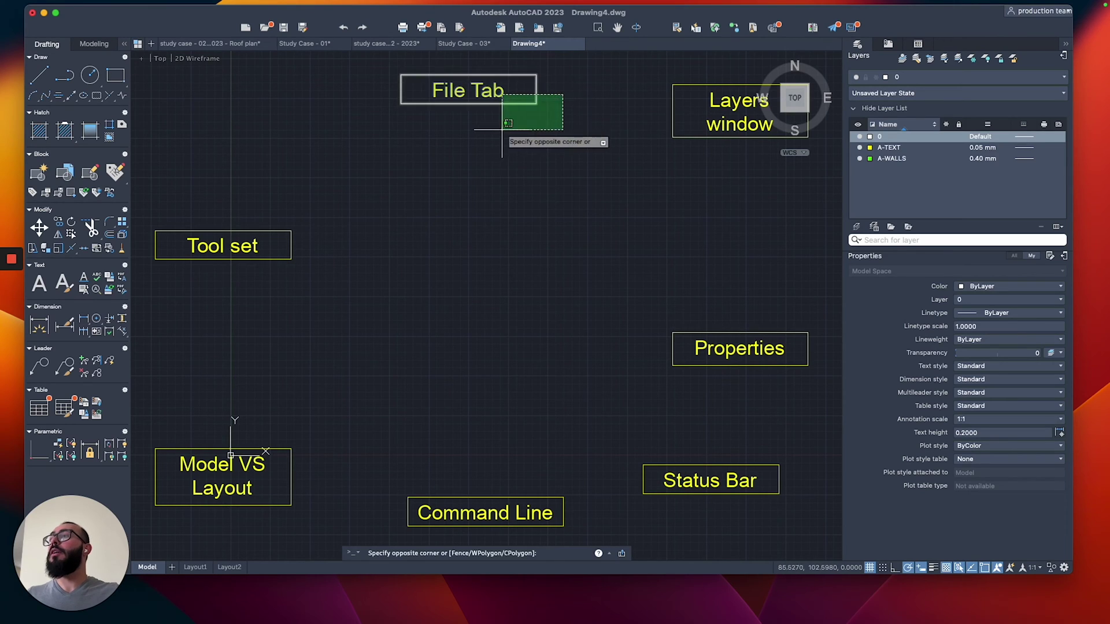
click(497, 134)
key(Escape)
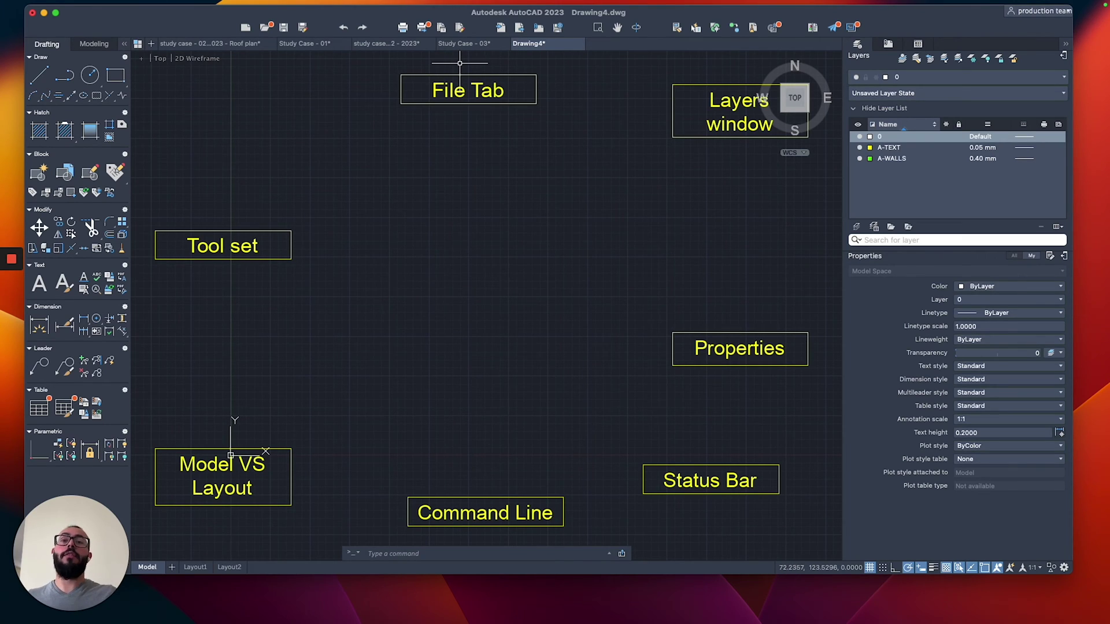
click(464, 44)
click(376, 45)
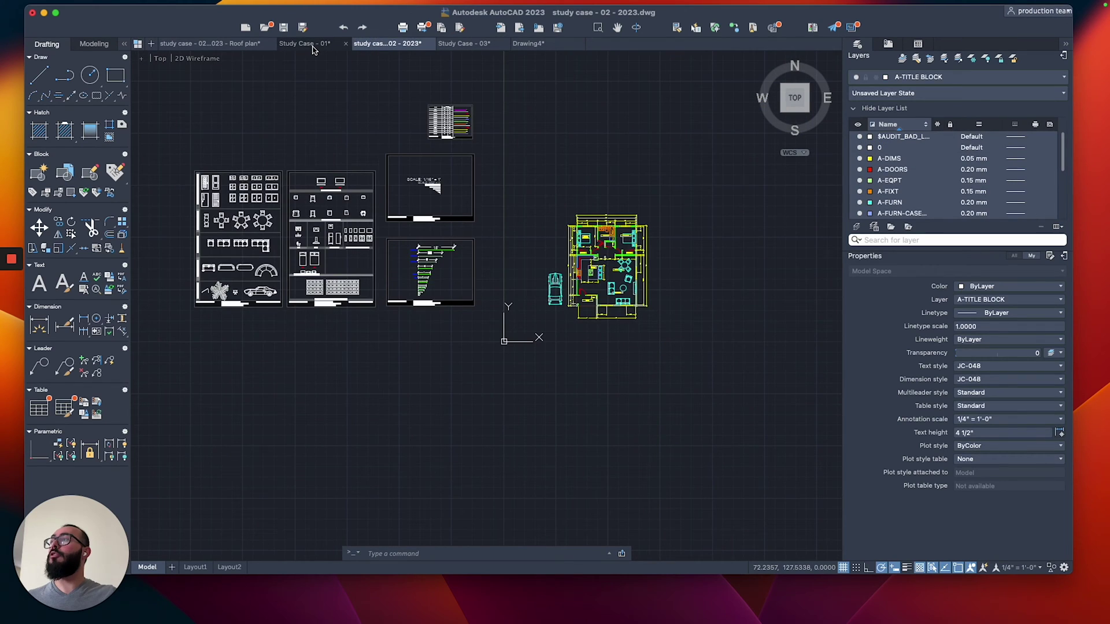
click(303, 43)
click(231, 44)
click(329, 45)
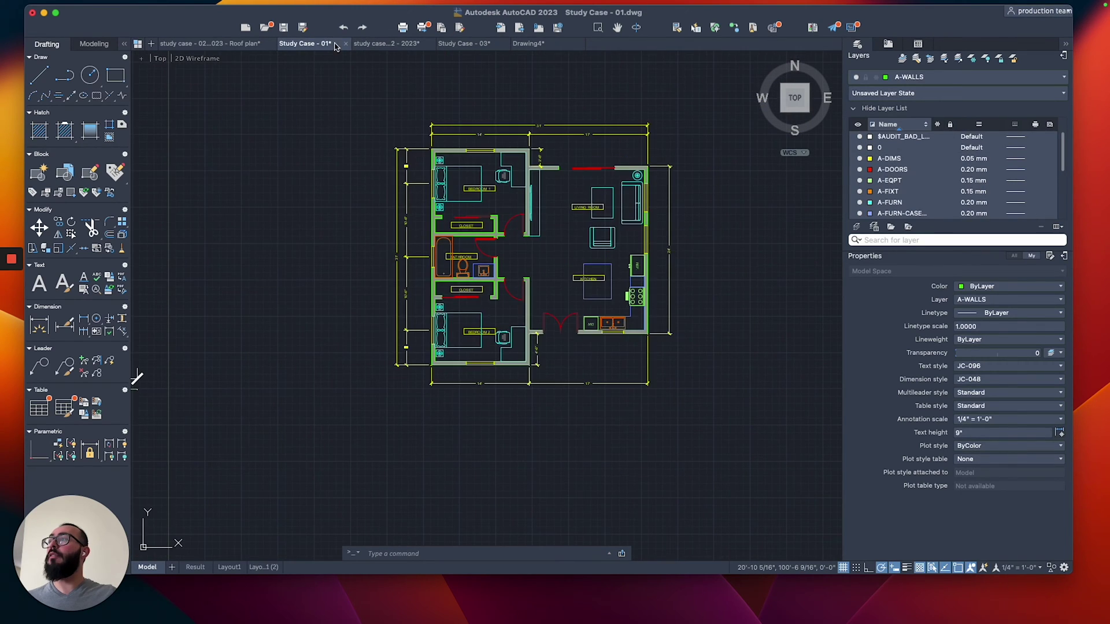
click(386, 44)
click(466, 44)
click(553, 46)
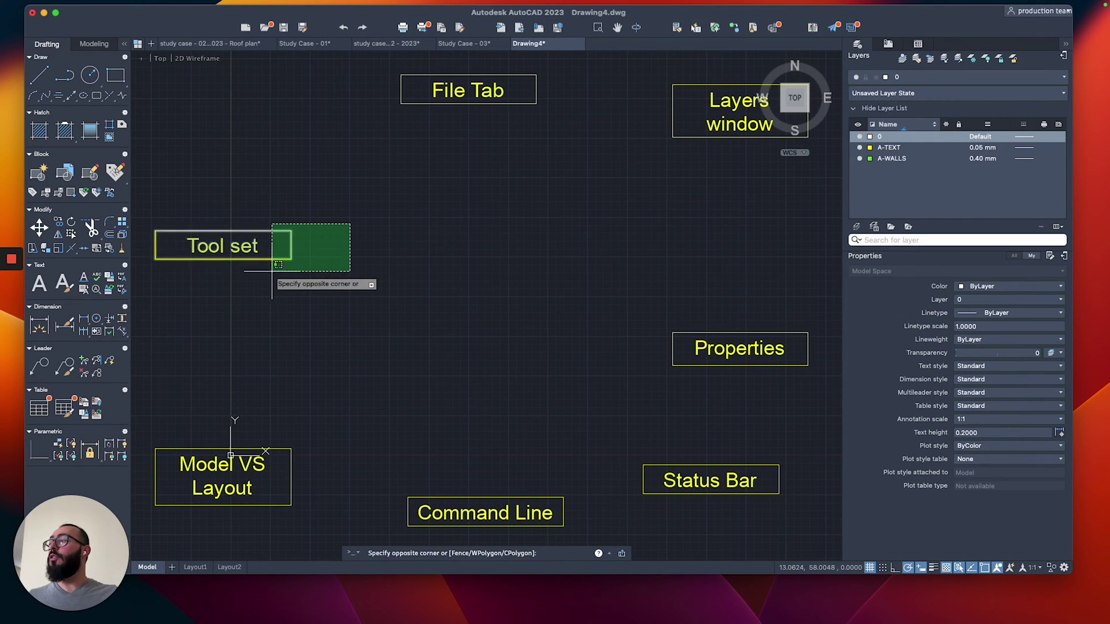
- Collapse and re-expand the Draw and Hatch tool groups, then preview the 3D tools and return to 2D drafting
click(254, 266)
key(Escape)
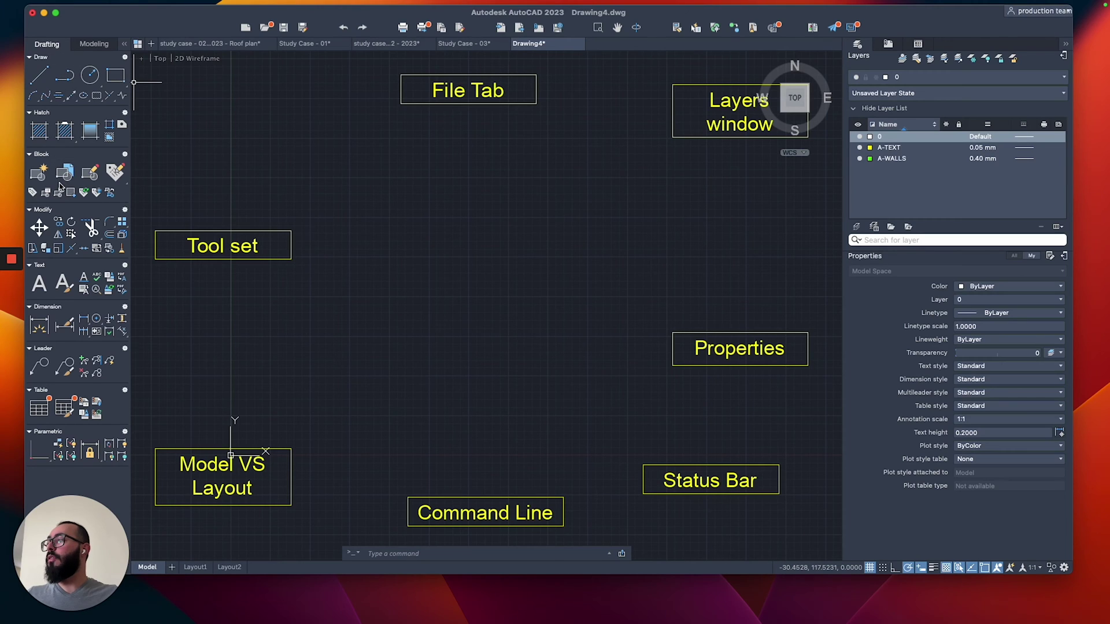
click(29, 58)
click(29, 69)
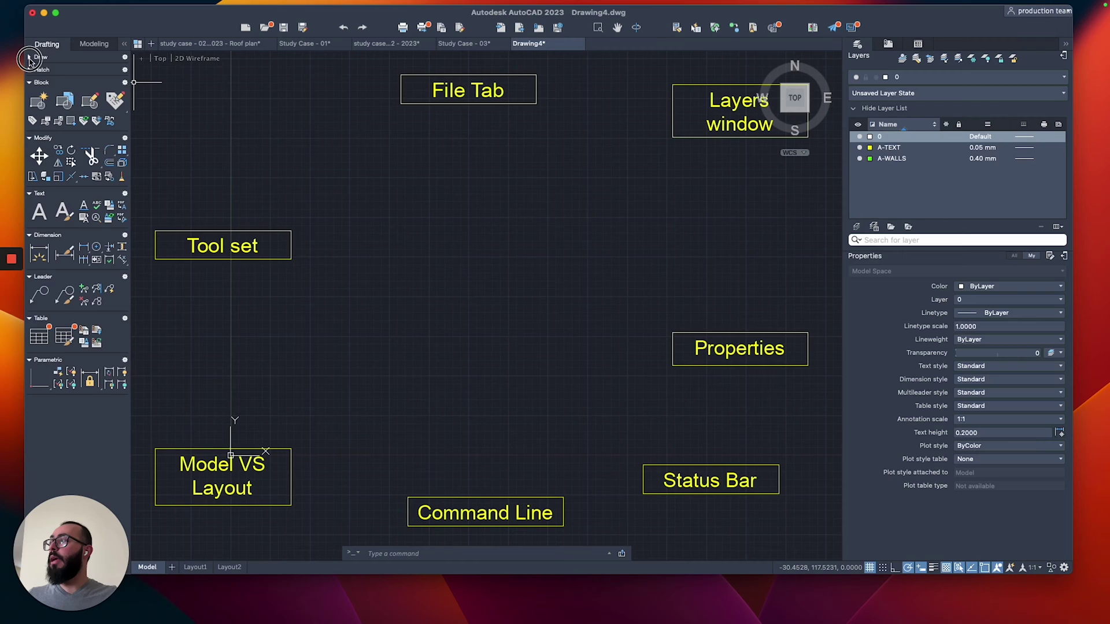
click(29, 58)
click(29, 114)
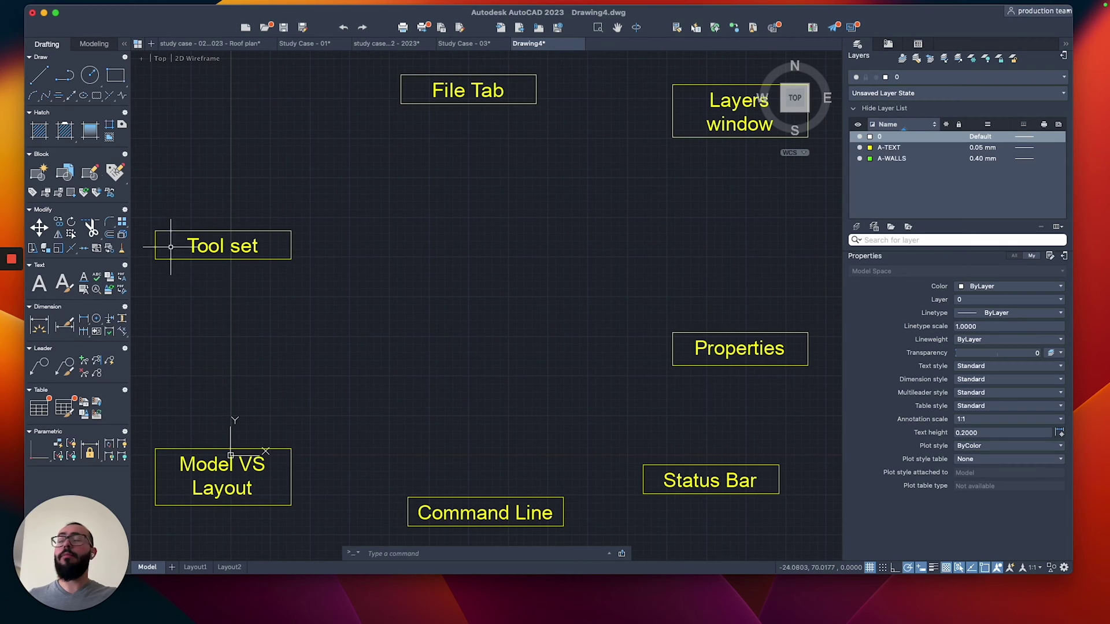
click(93, 44)
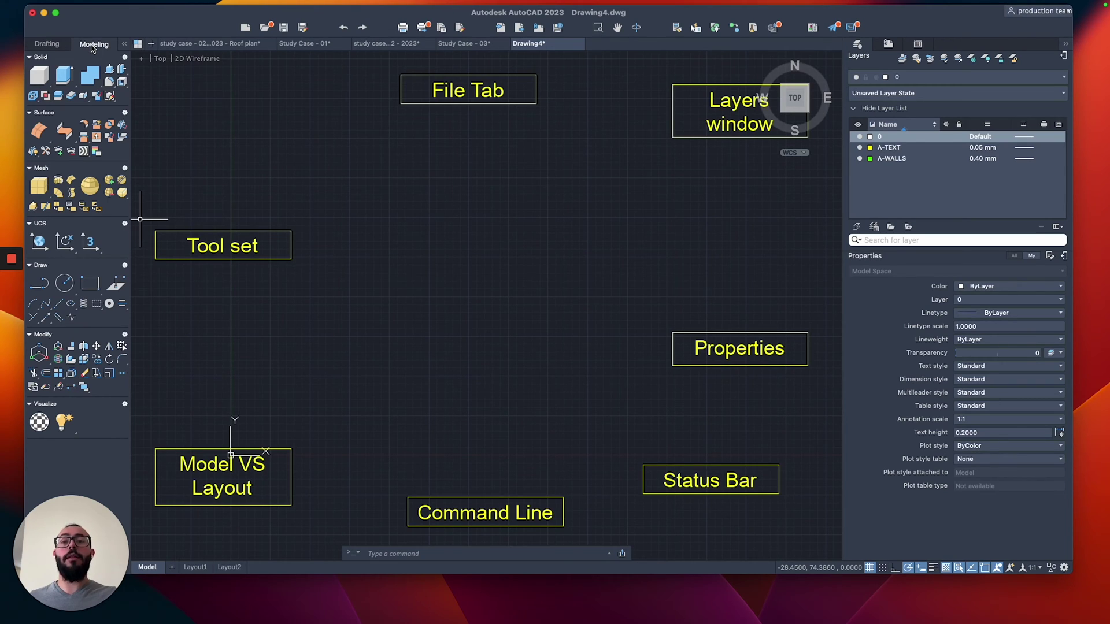
click(57, 44)
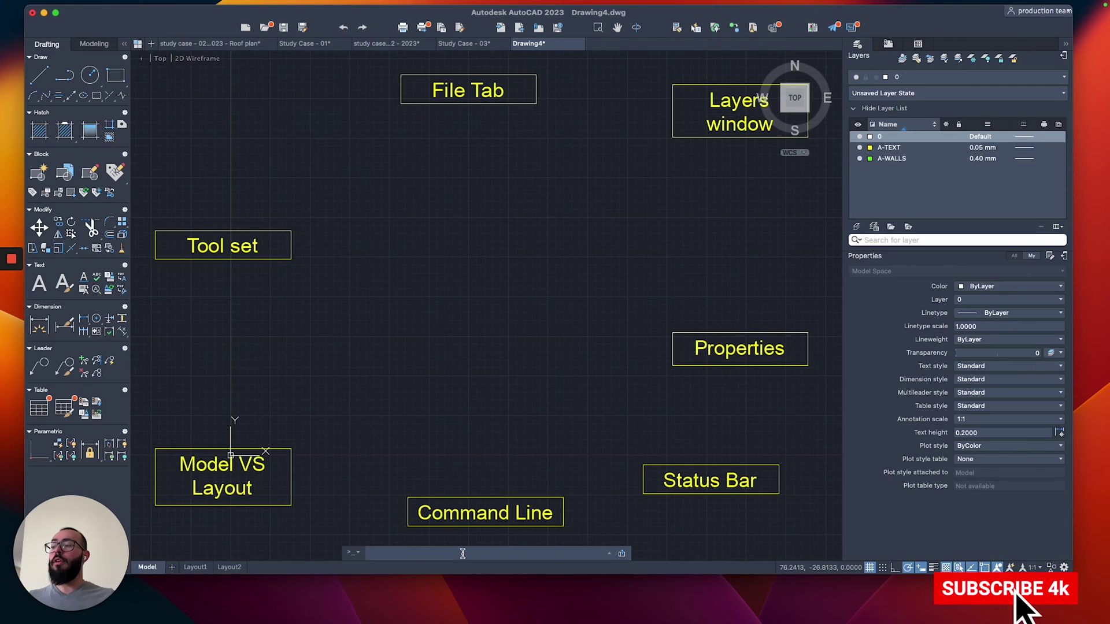
- Try partial commands at the command line and view the colour choices without changing them
text(line)
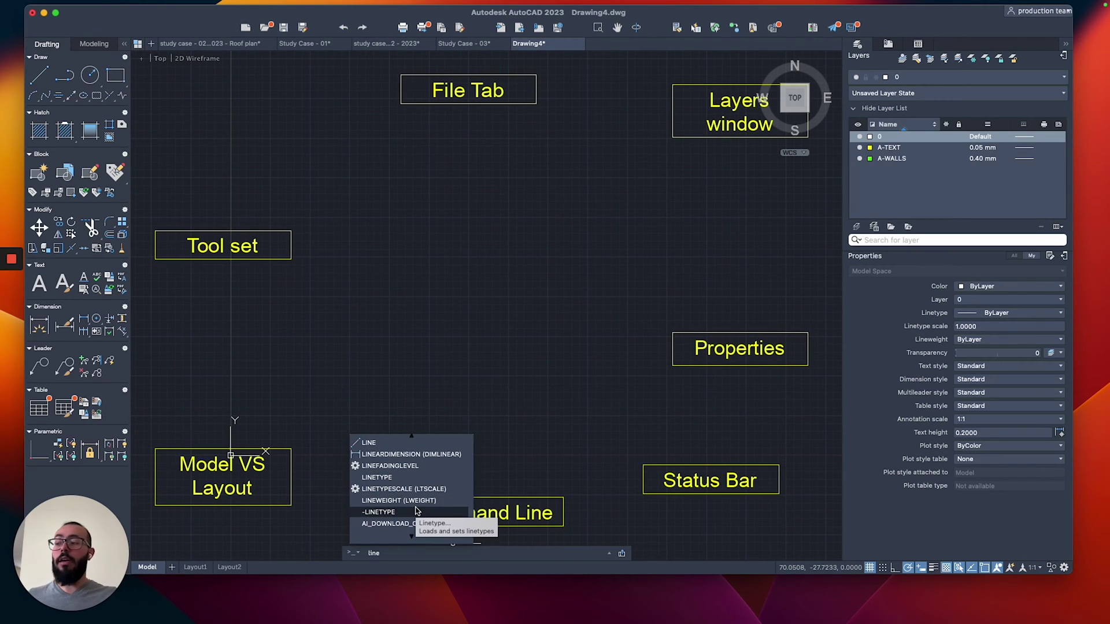
key(BackSpace)
key(BackSpace)
key(BackSpace)
key(BackSpace)
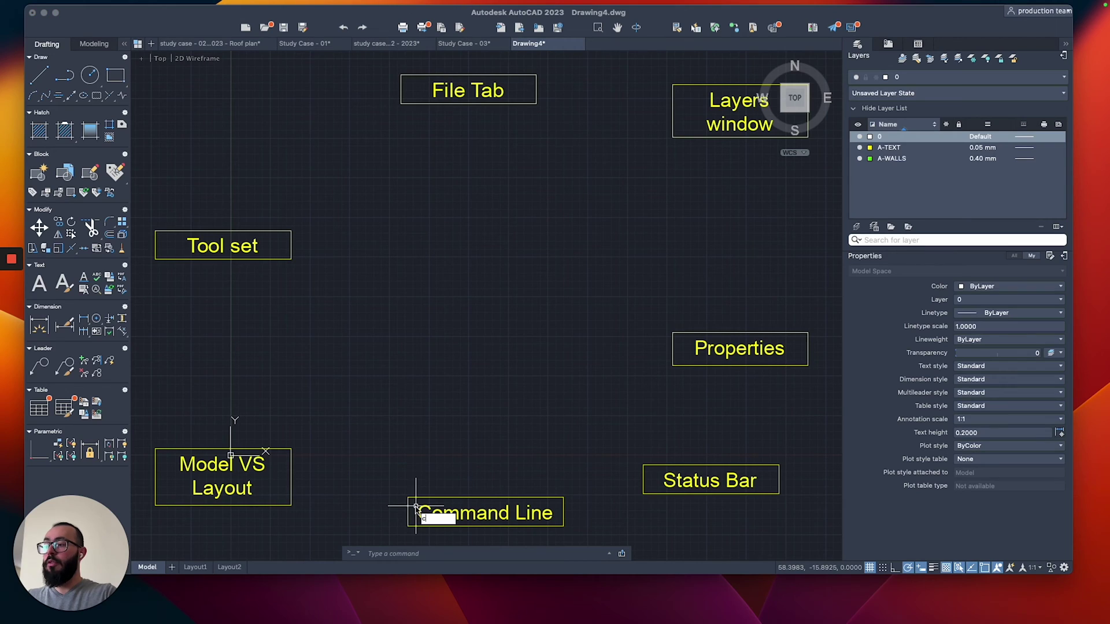
text(c)
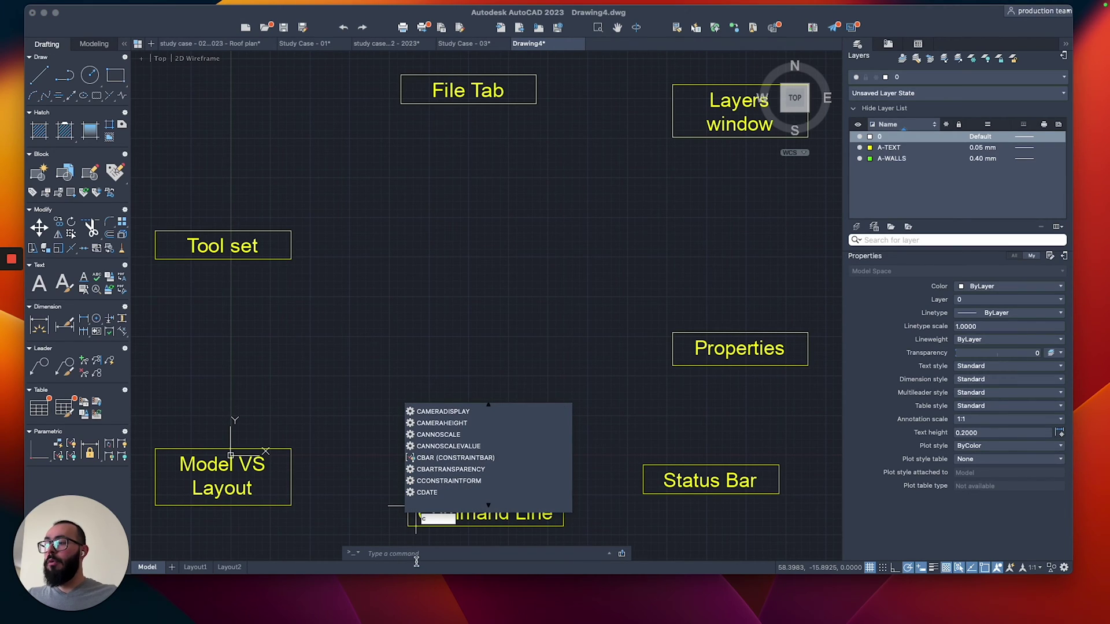
click(410, 555)
text(c)
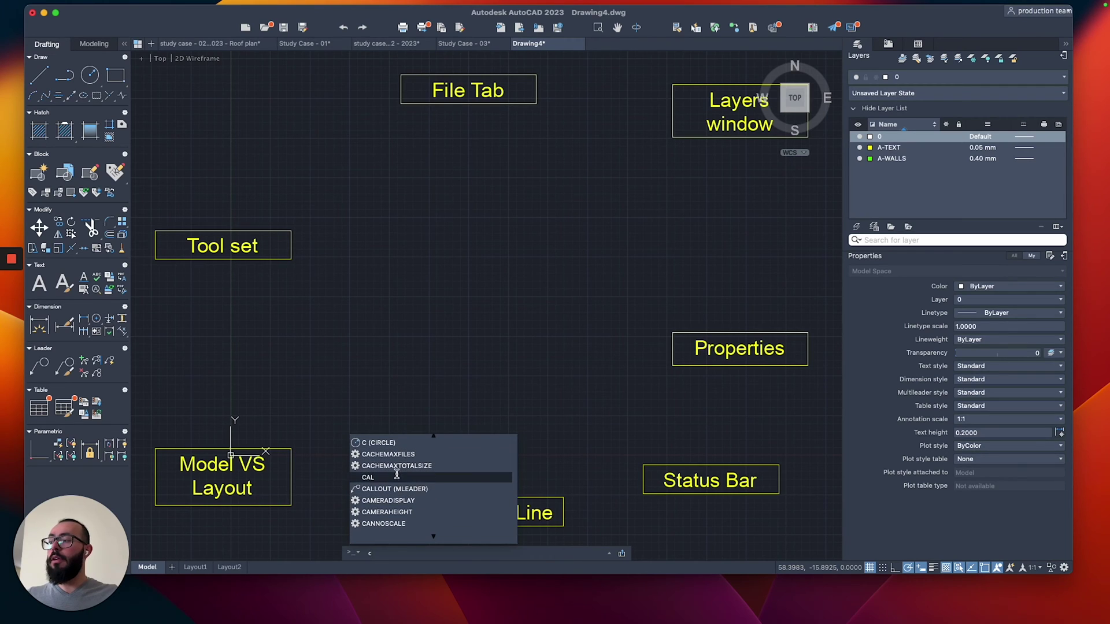
scroll(397, 477, down, 5)
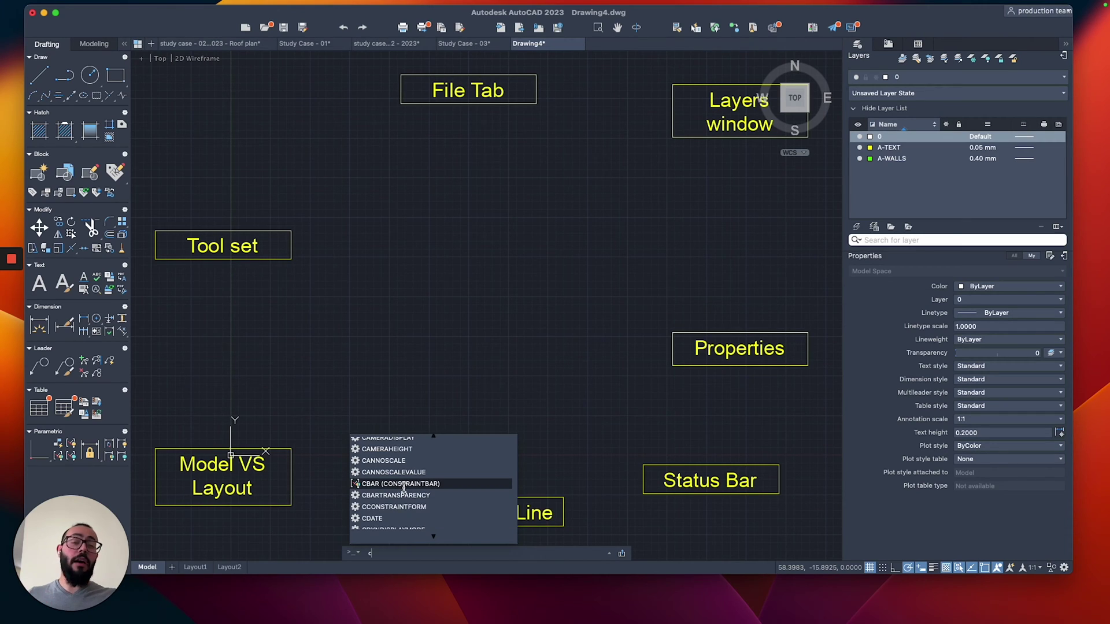
key(Escape)
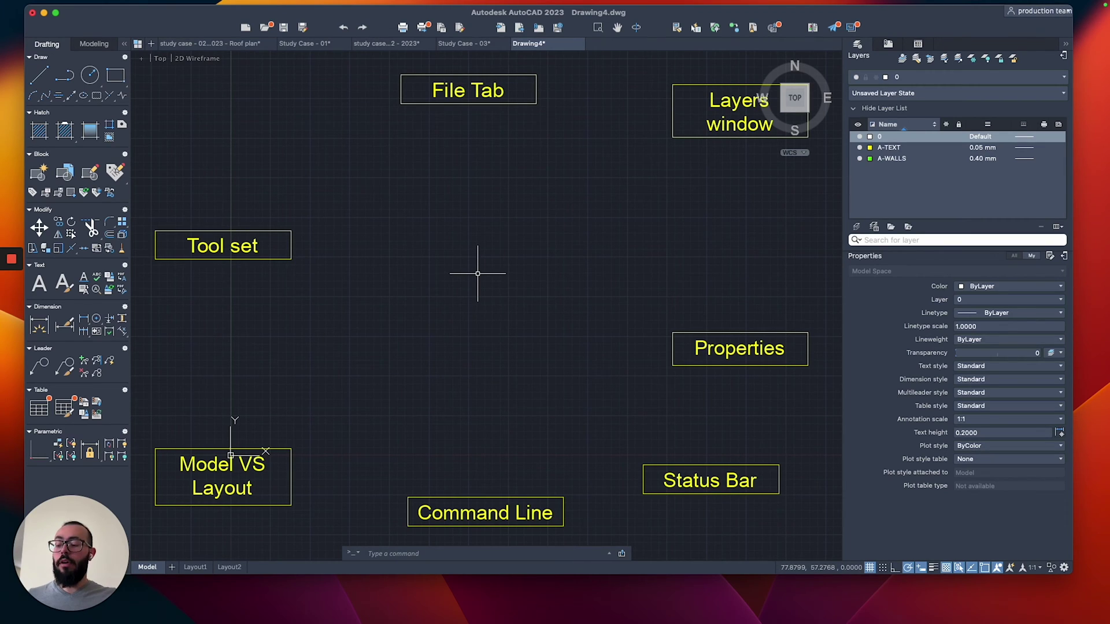
text(co)
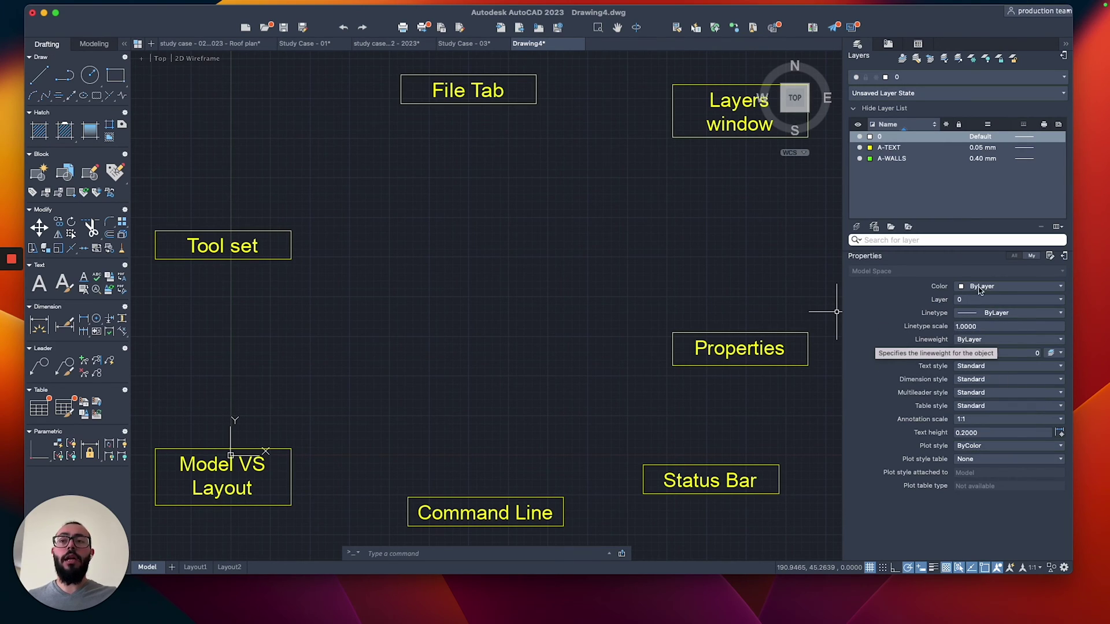
click(1009, 289)
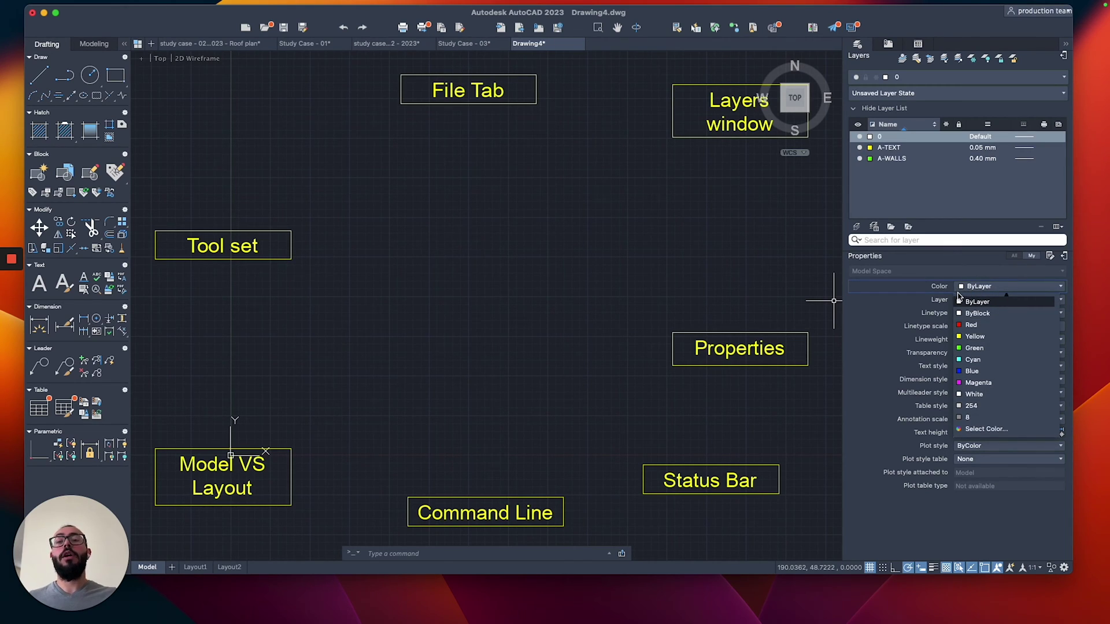
click(424, 263)
- Draw a horizontal line above the drawing centre with LINE
text(line)
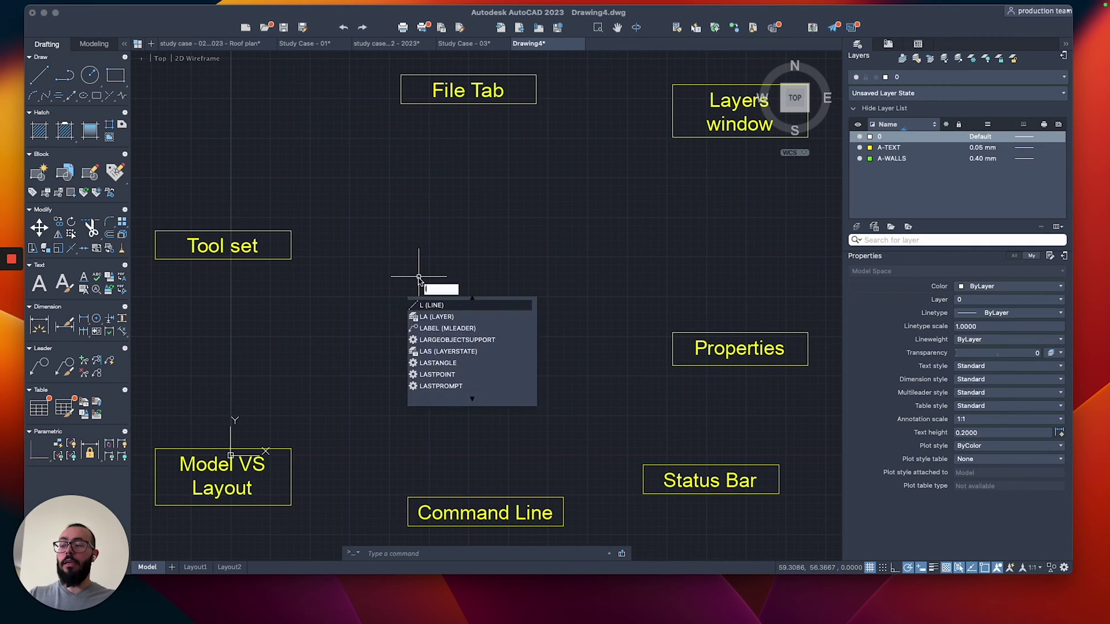
key(Return)
click(392, 209)
click(548, 208)
key(Return)
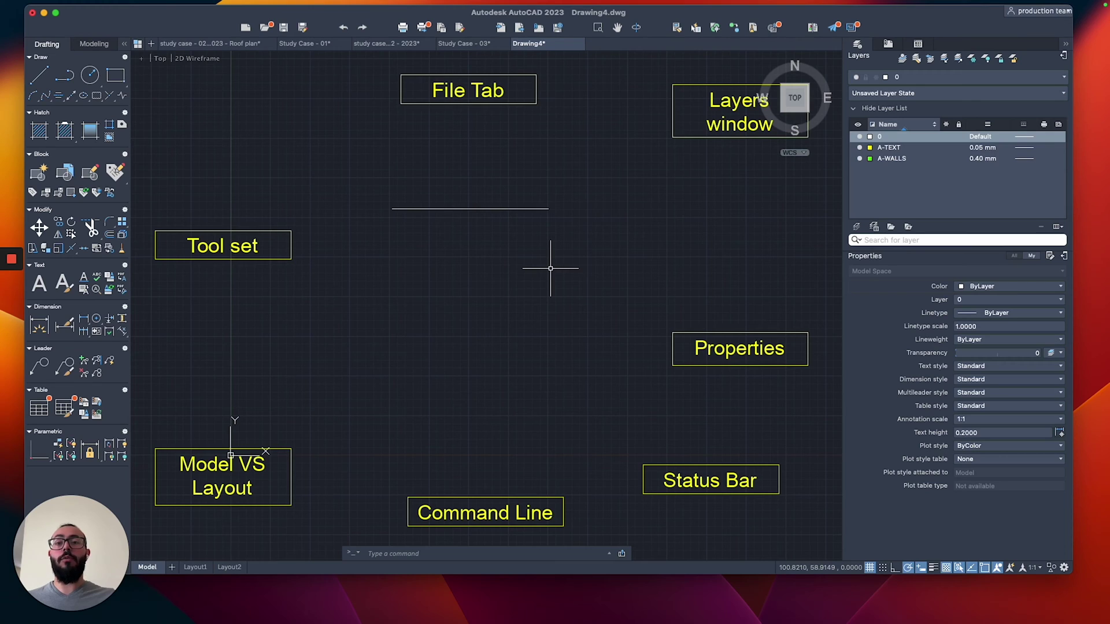
- Make Red the colour for new objects and draw a red horizontal line below the first
click(1020, 287)
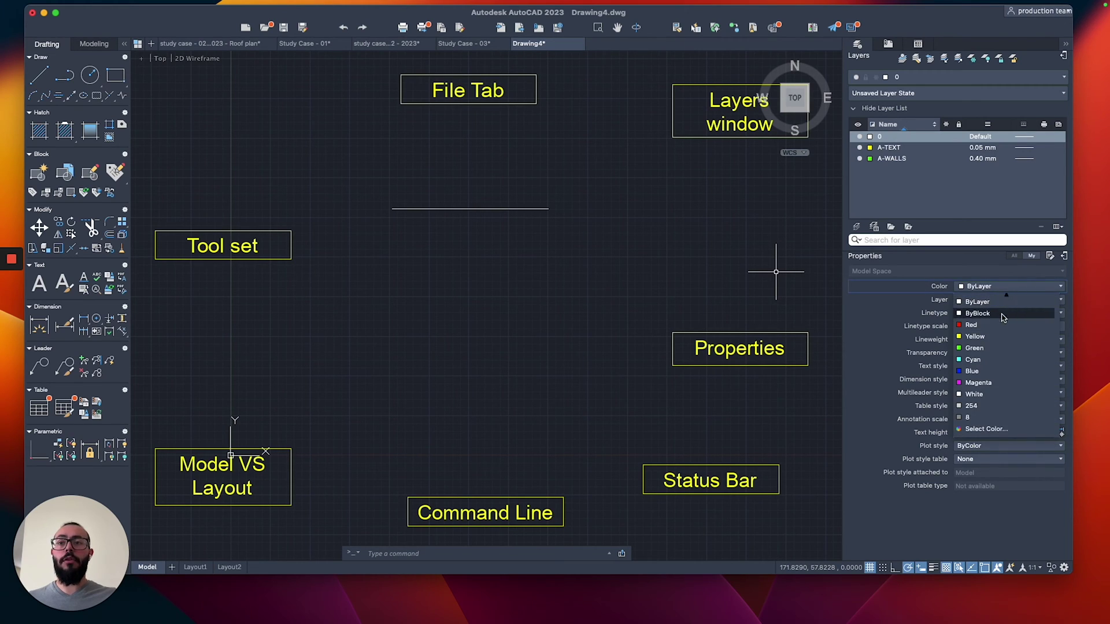
click(986, 327)
text(l)
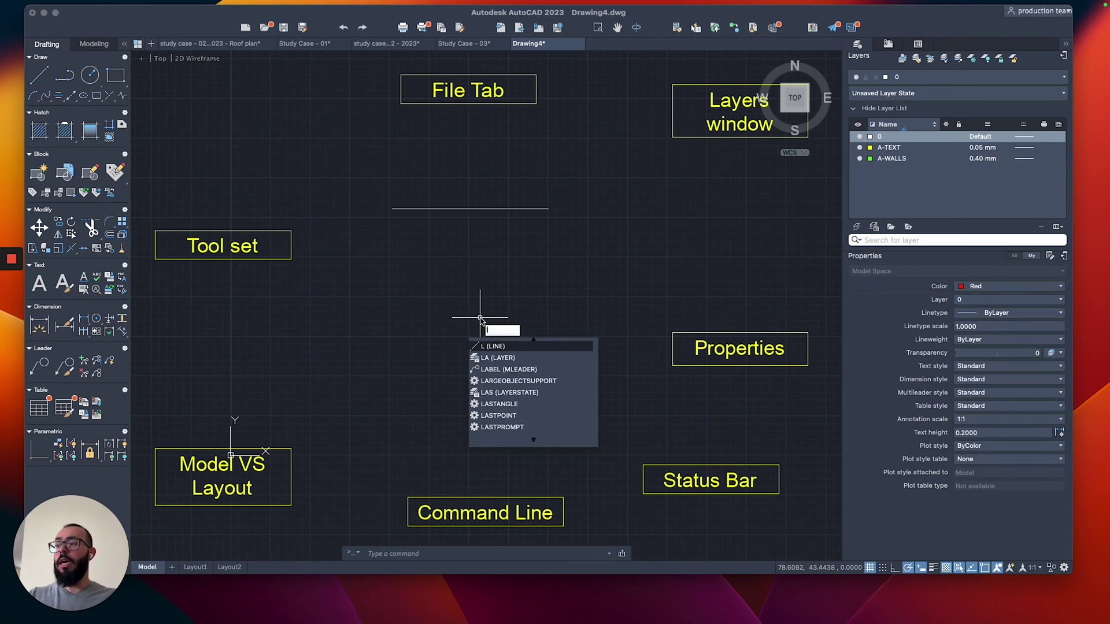
key(Return)
click(406, 300)
click(529, 300)
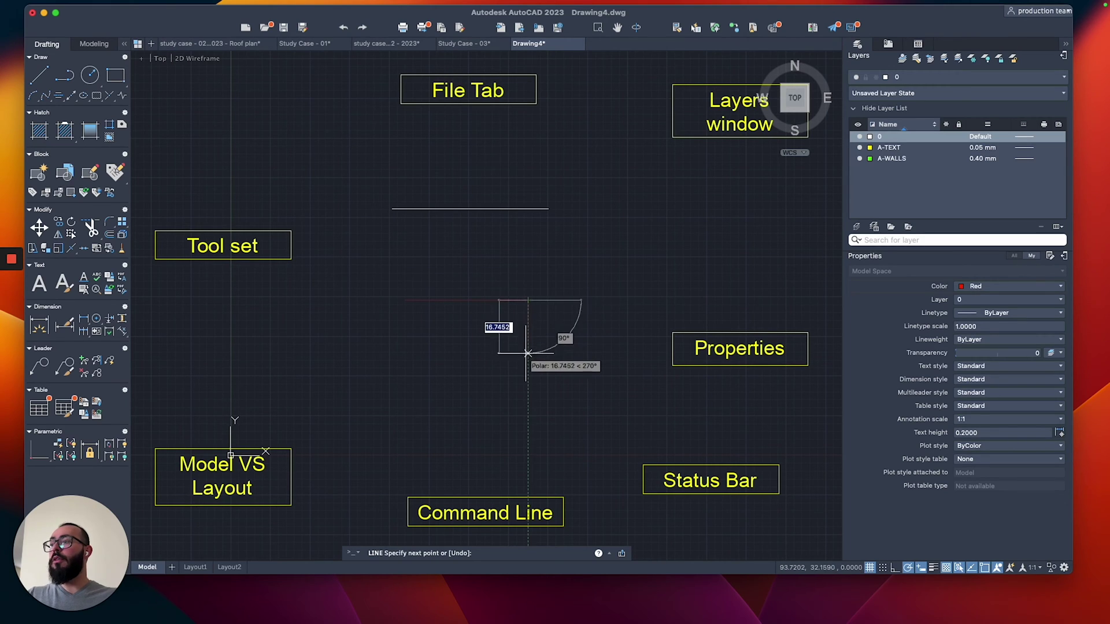
key(Escape)
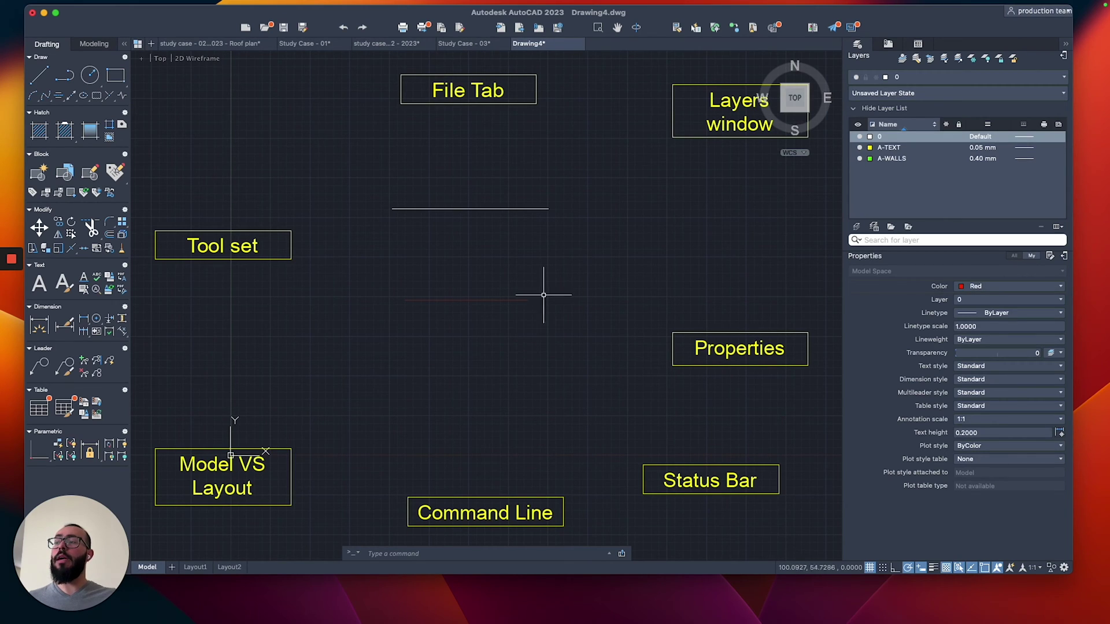
- Window-select the upper horizontal line, set its Color to Blue in Properties, then deselect
click(575, 178)
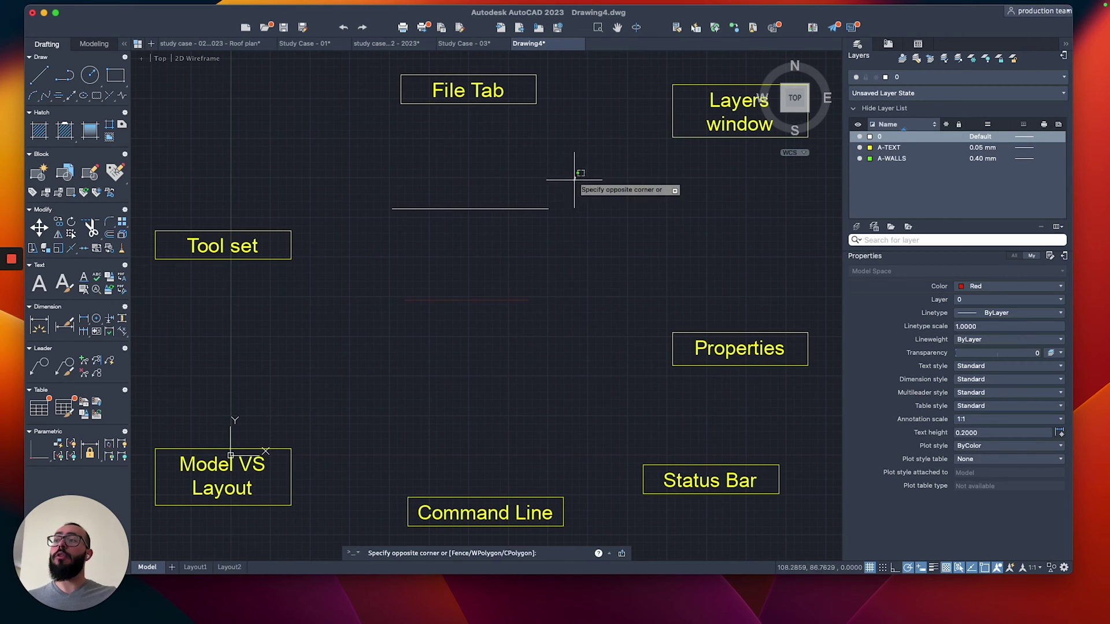
click(491, 233)
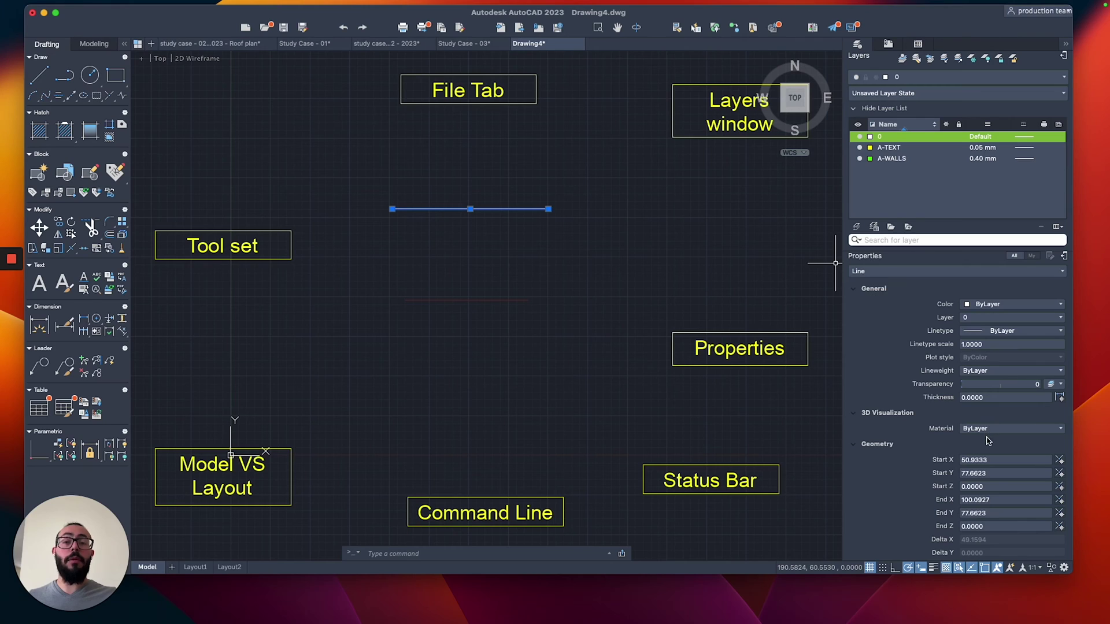
click(1008, 309)
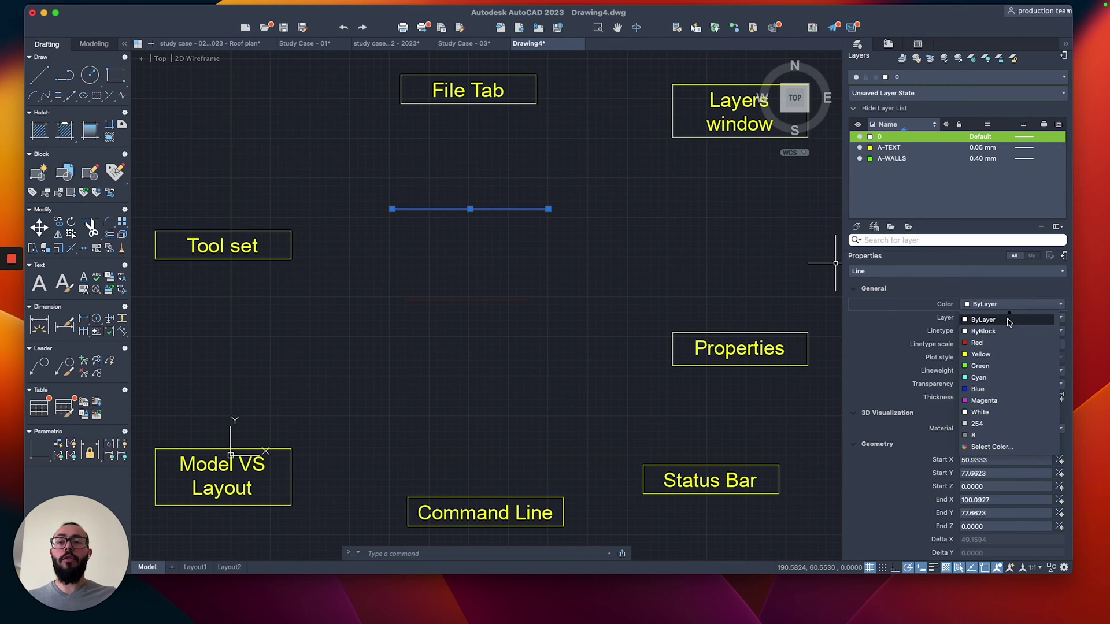
click(983, 390)
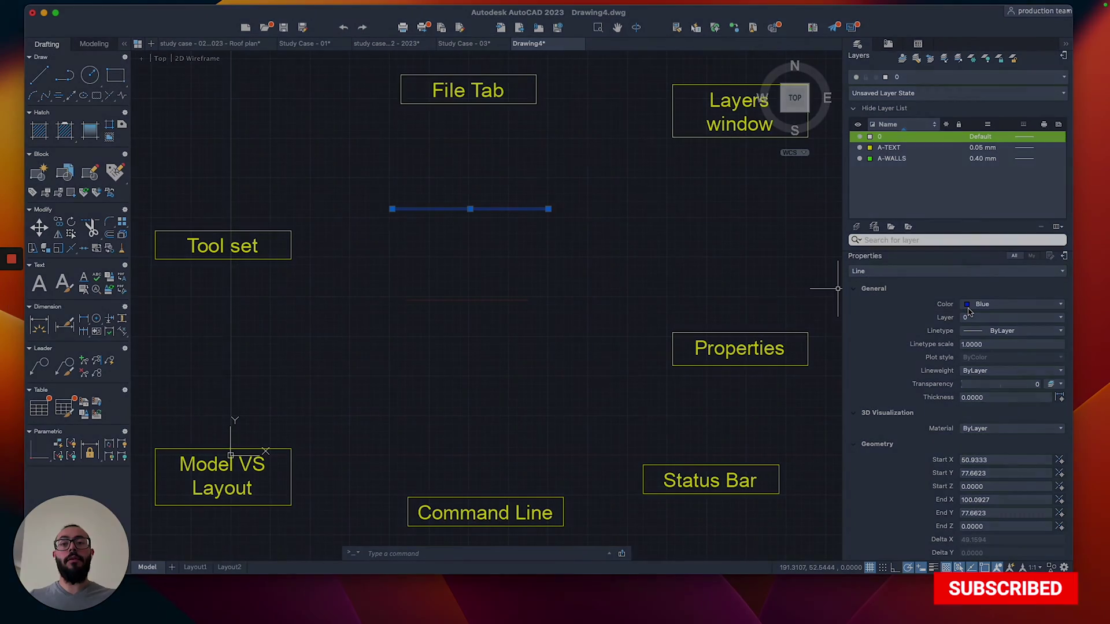
key(Escape)
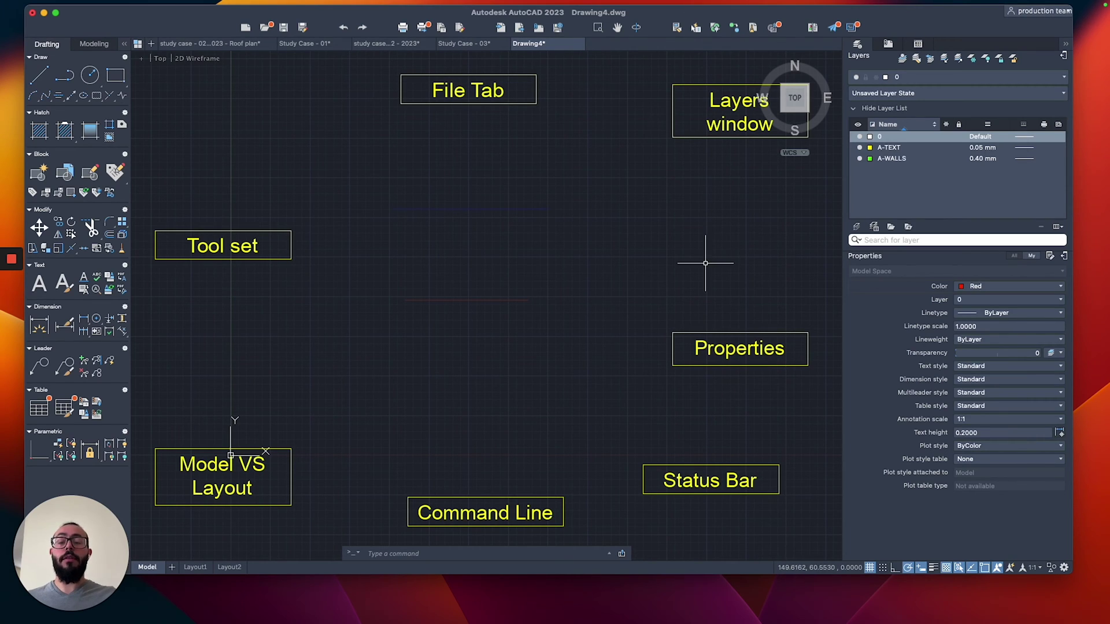
click(738, 274)
click(680, 351)
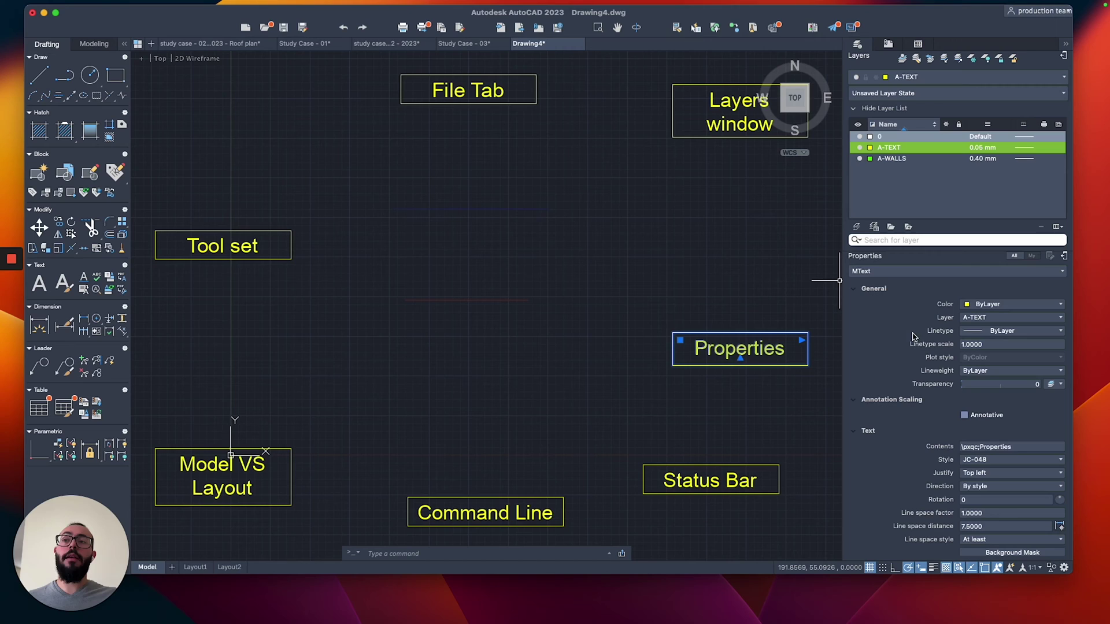
scroll(887, 341, down, 3)
scroll(883, 353, down, 1)
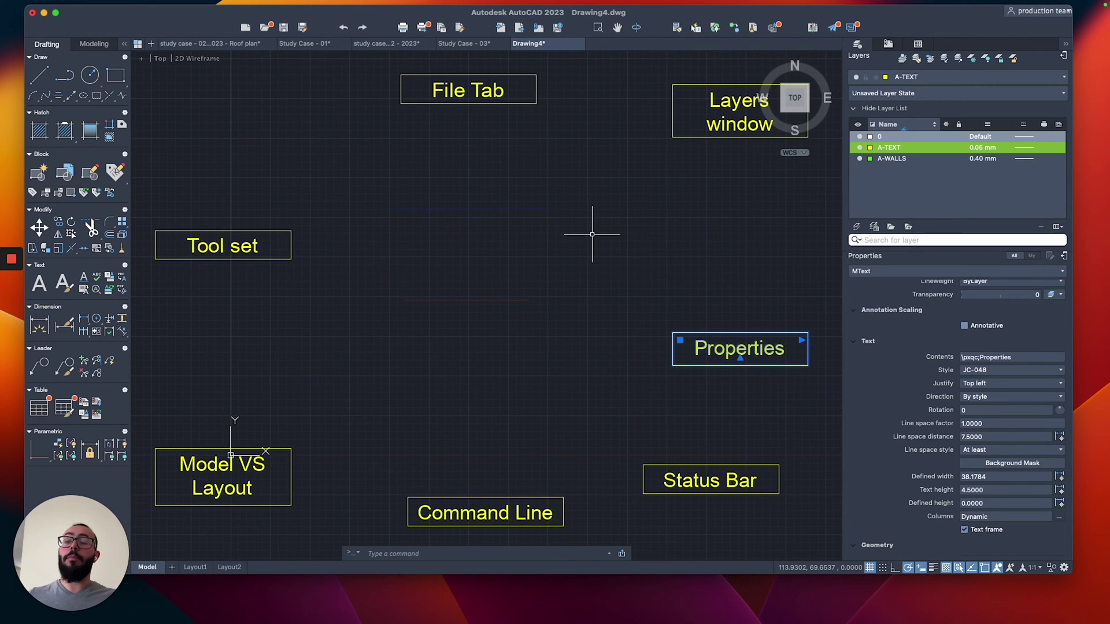
key(Escape)
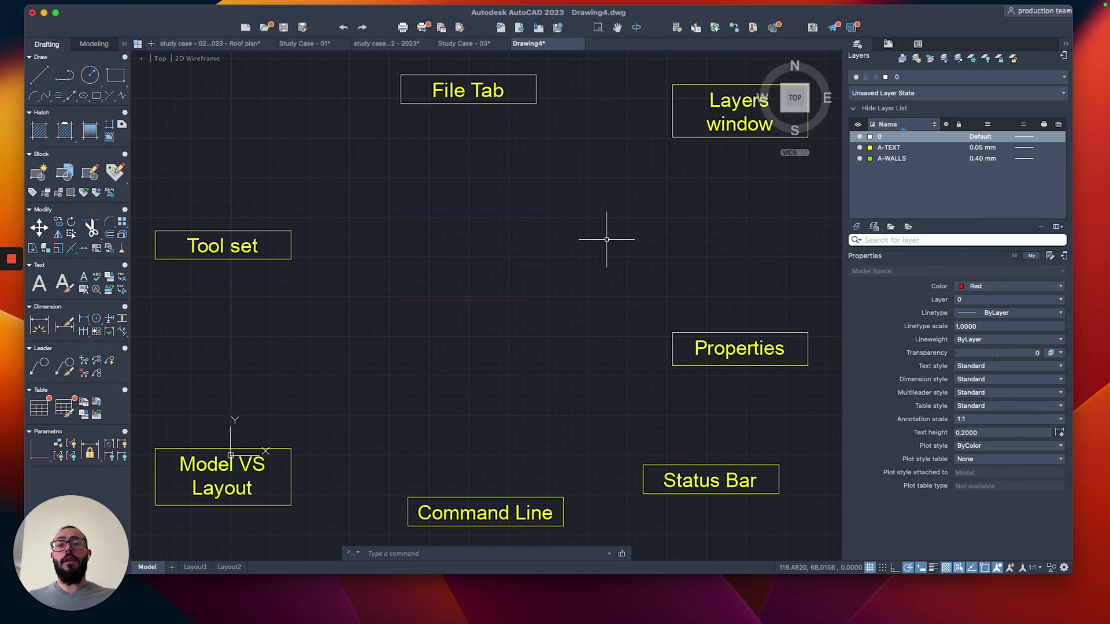
- Select the Status Bar label, then toggle the drawing grid off and back on
click(717, 456)
click(708, 477)
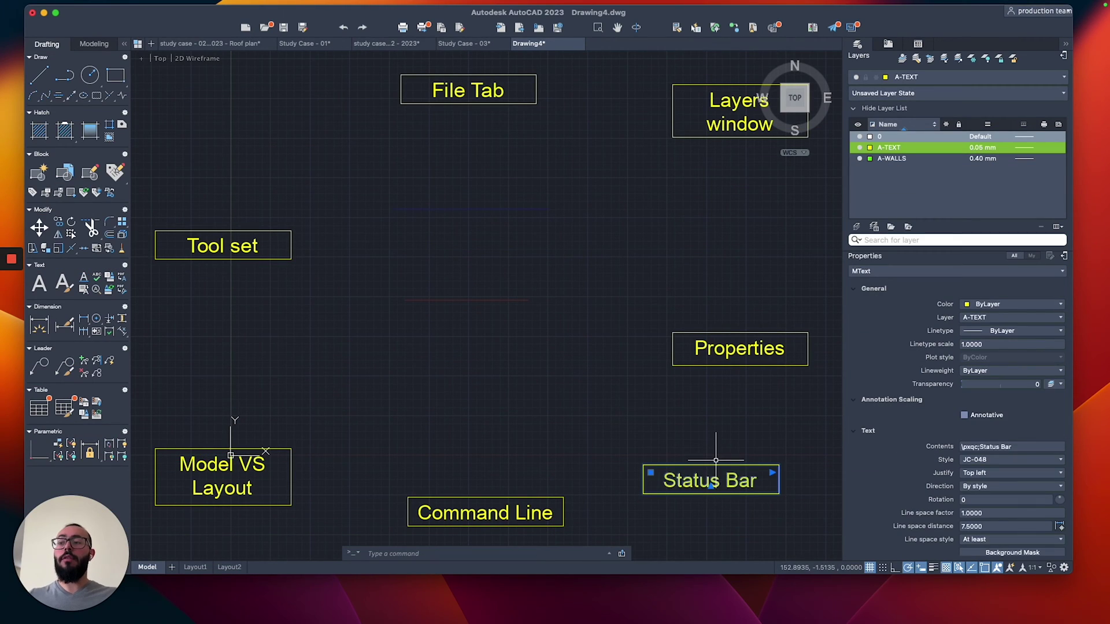
key(Escape)
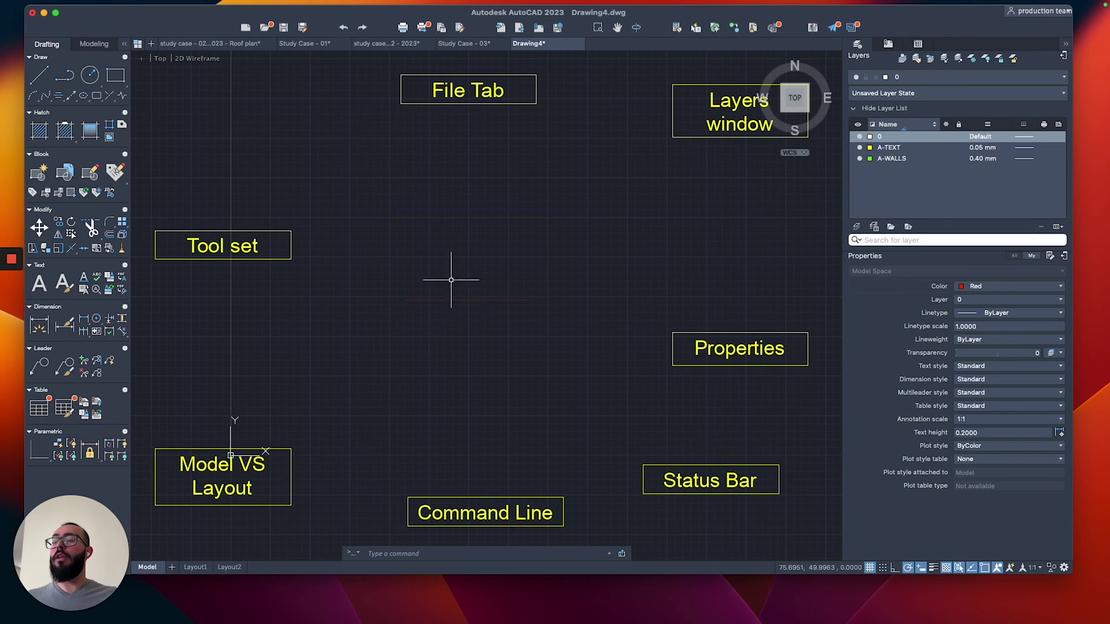
click(870, 567)
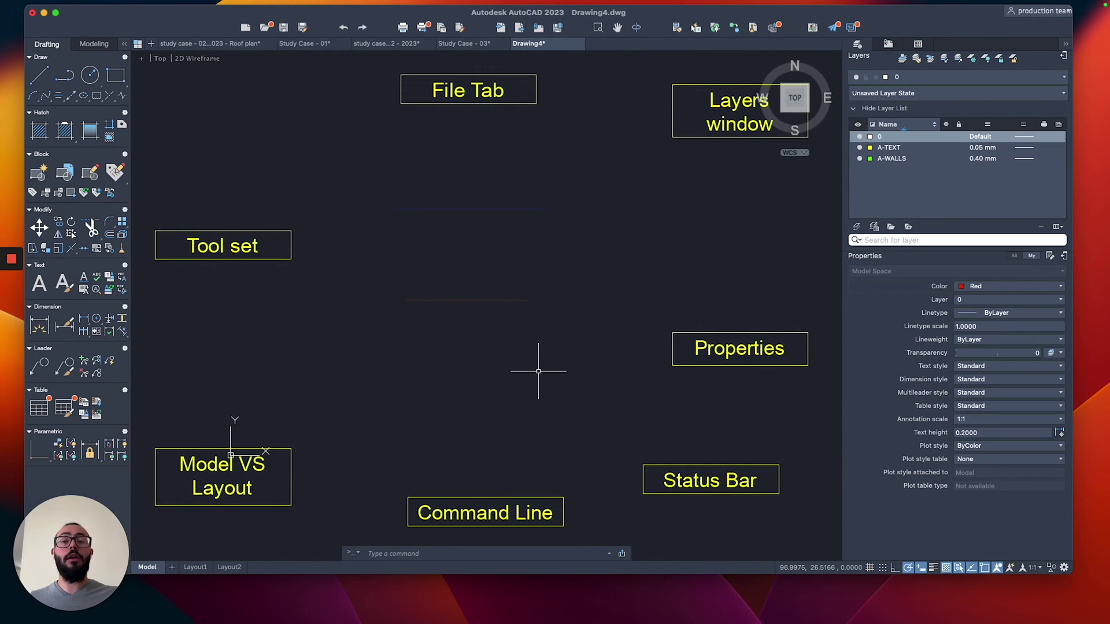
click(869, 567)
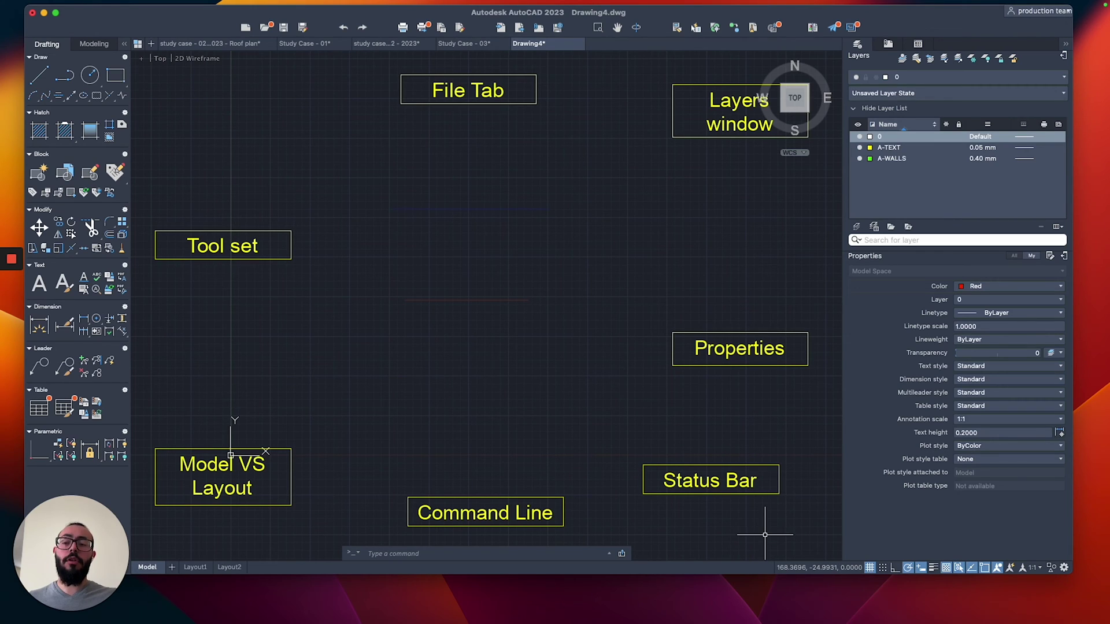
- Turn on polar tracking keeping the 45° angle, then start a PL polyline and cancel it
click(906, 569)
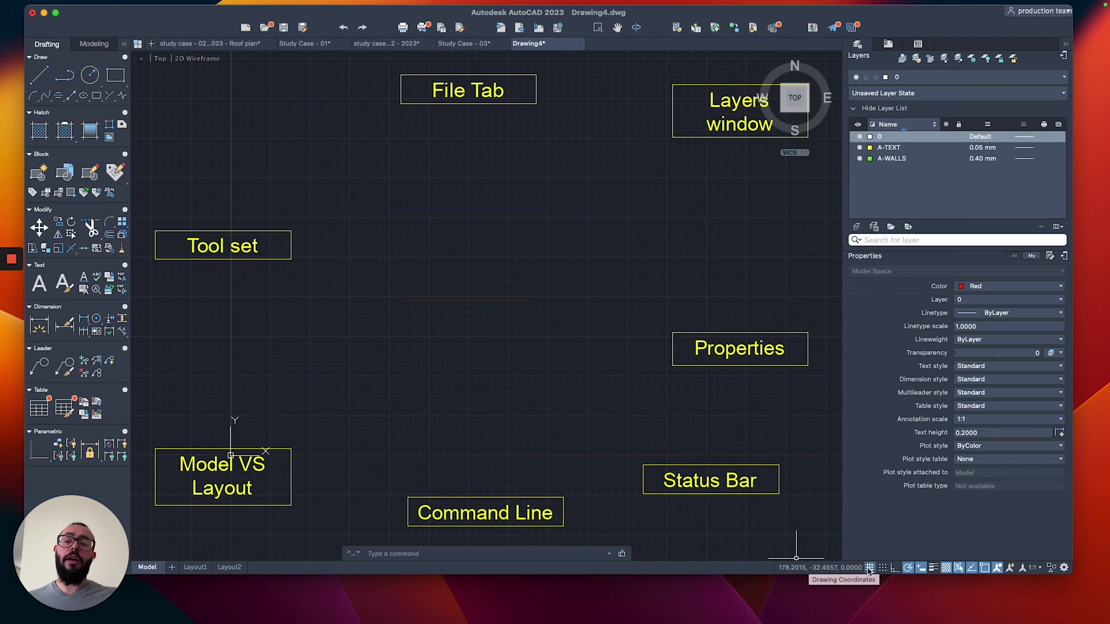
right_click(910, 570)
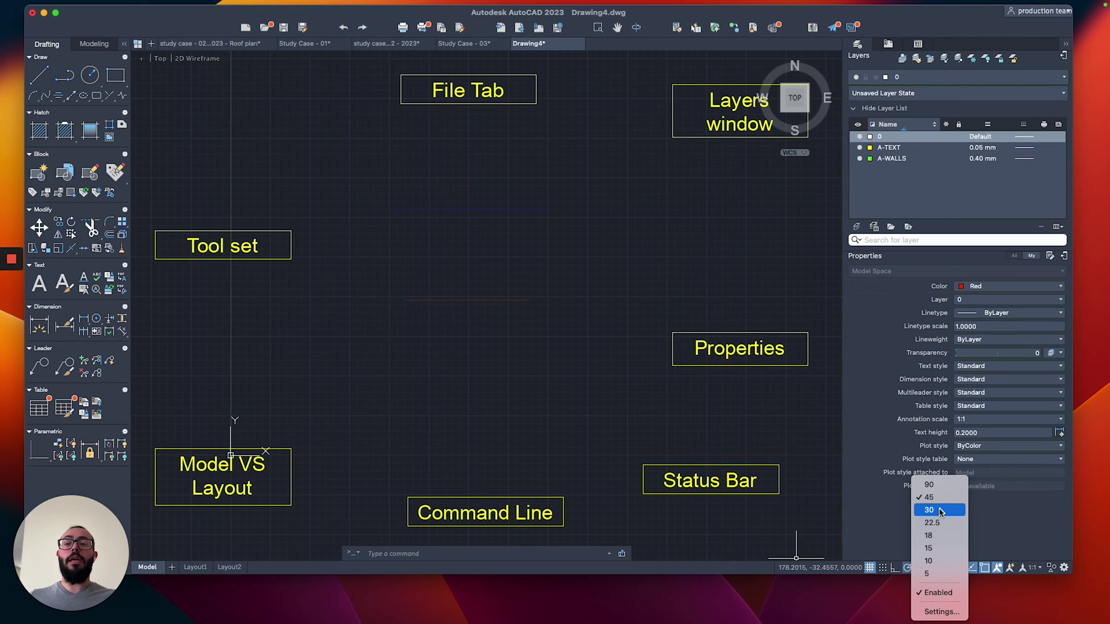
click(882, 552)
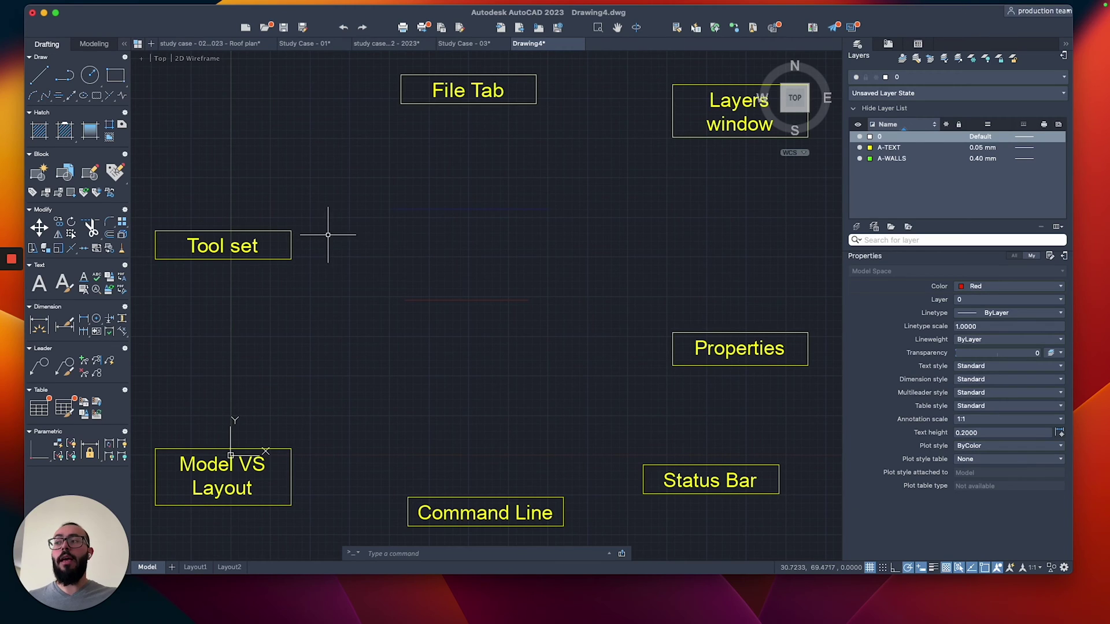
text(pl)
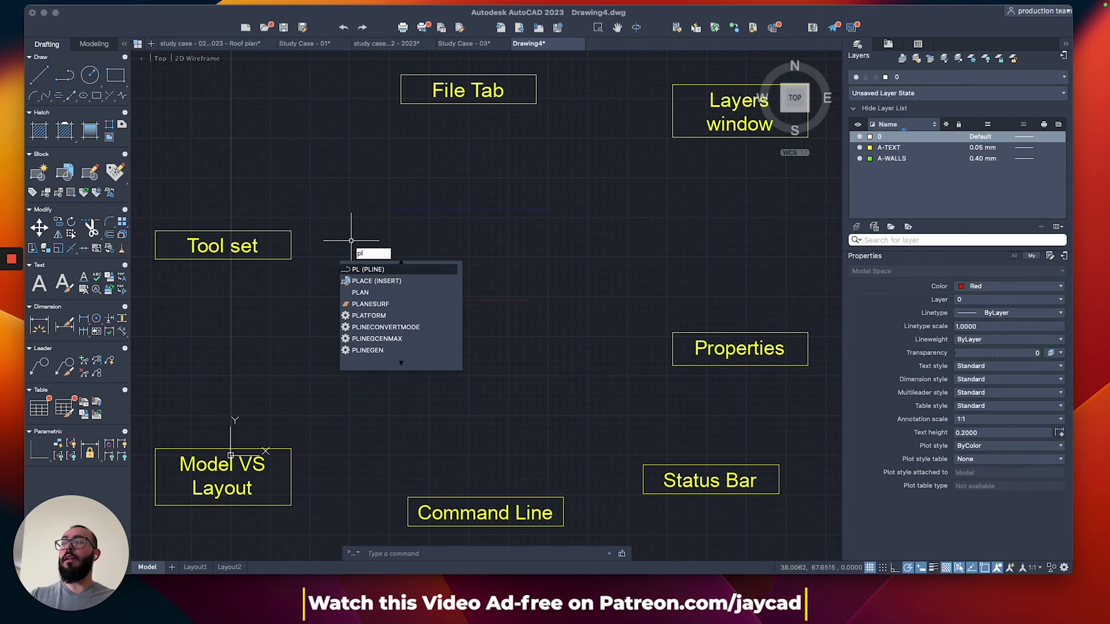
key(Return)
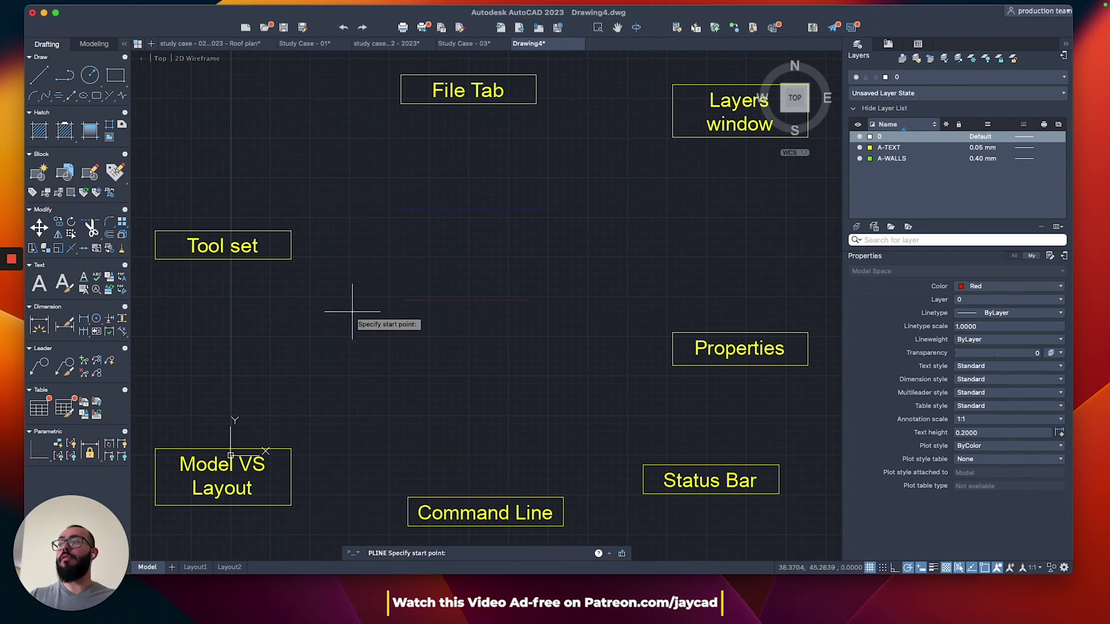
click(525, 370)
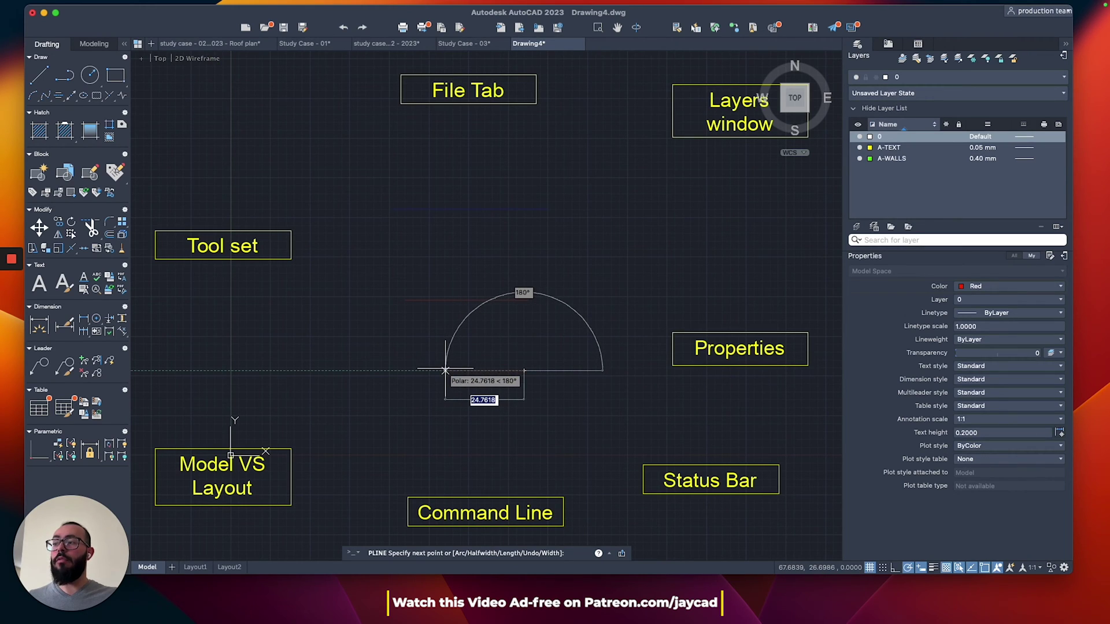
key(Escape)
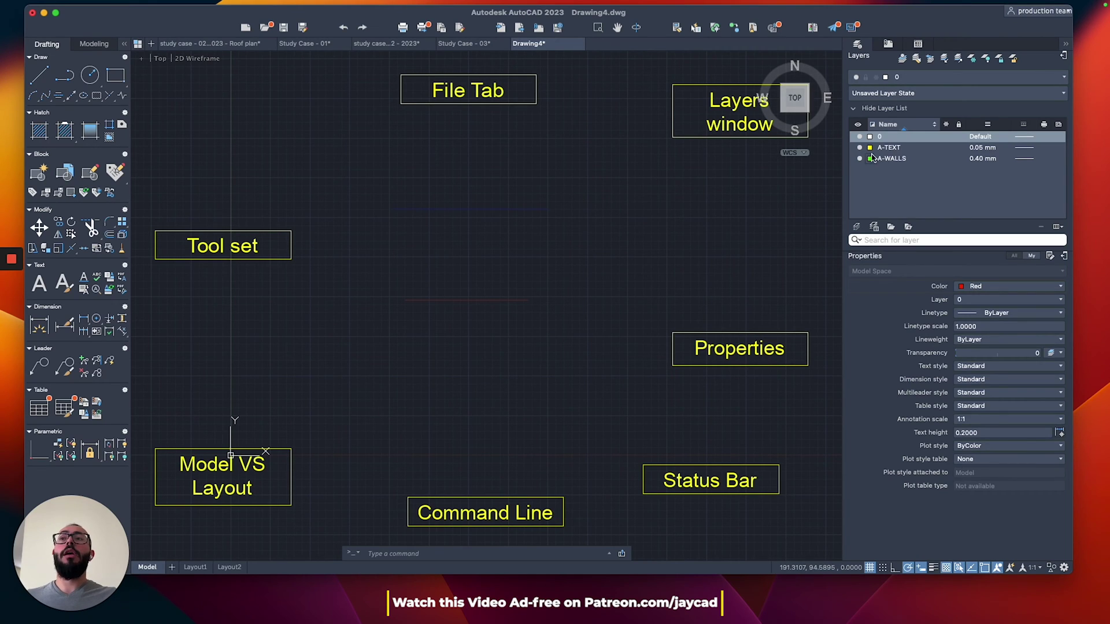
click(908, 140)
click(911, 148)
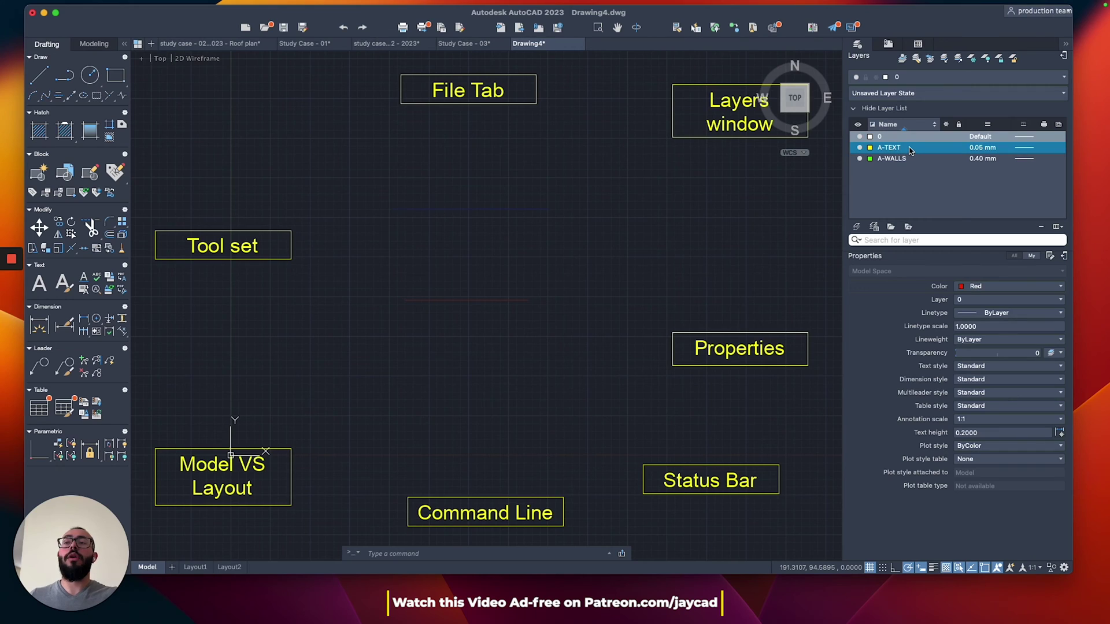
click(912, 160)
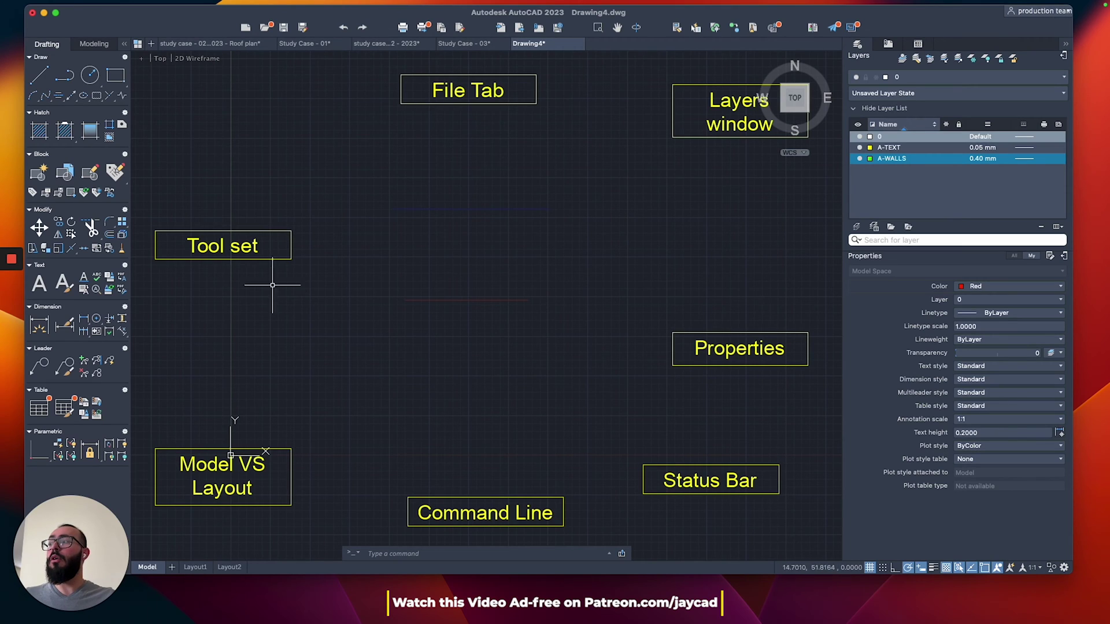
click(871, 152)
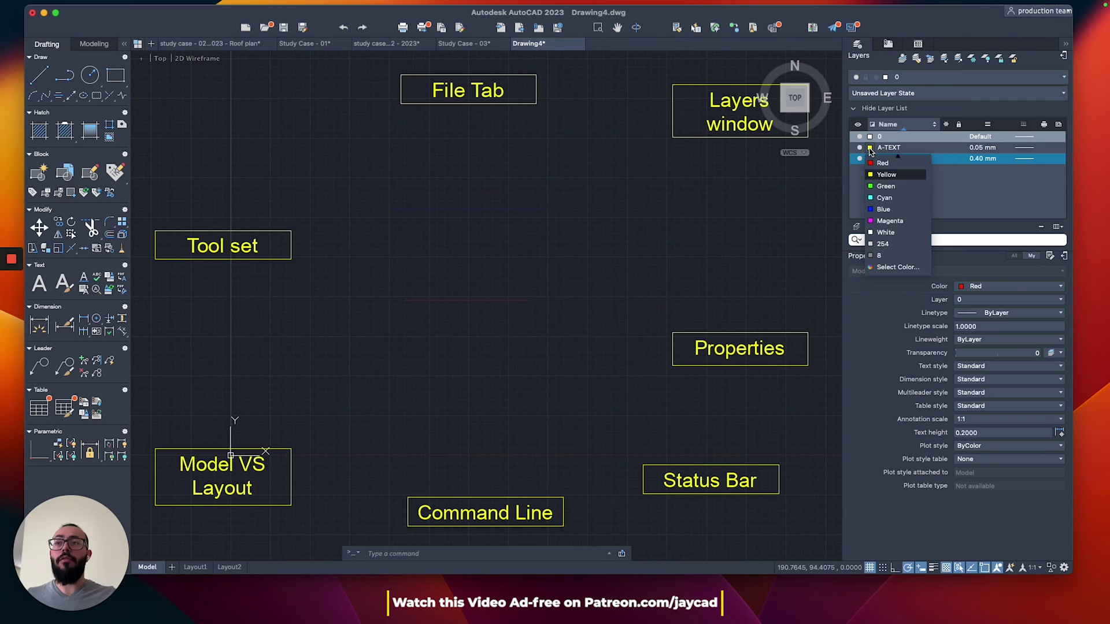
click(888, 162)
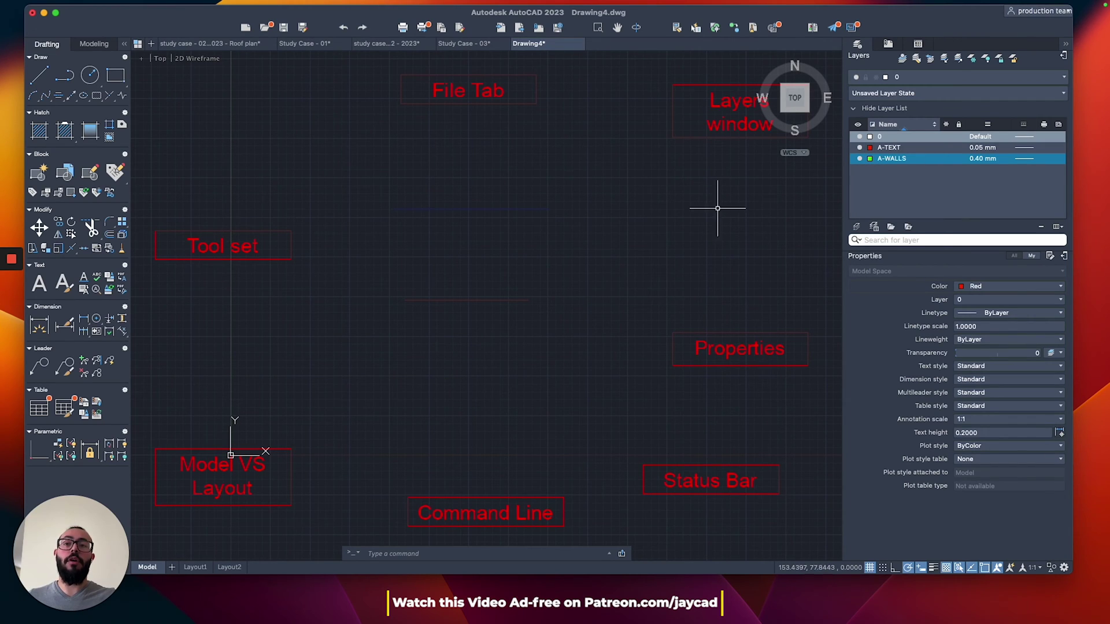
click(871, 150)
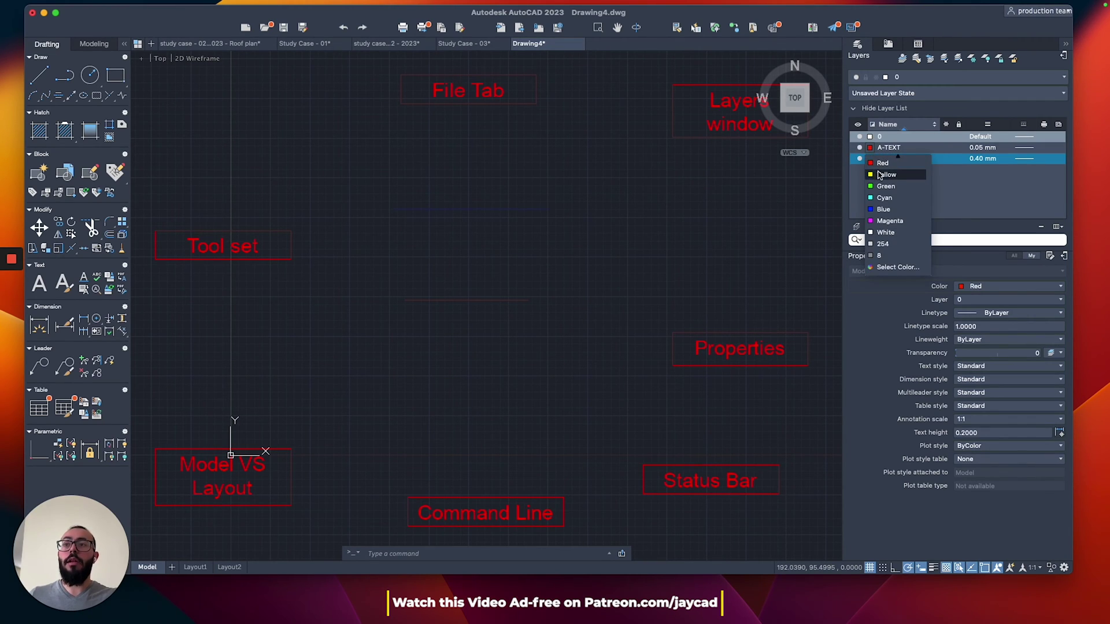
click(888, 172)
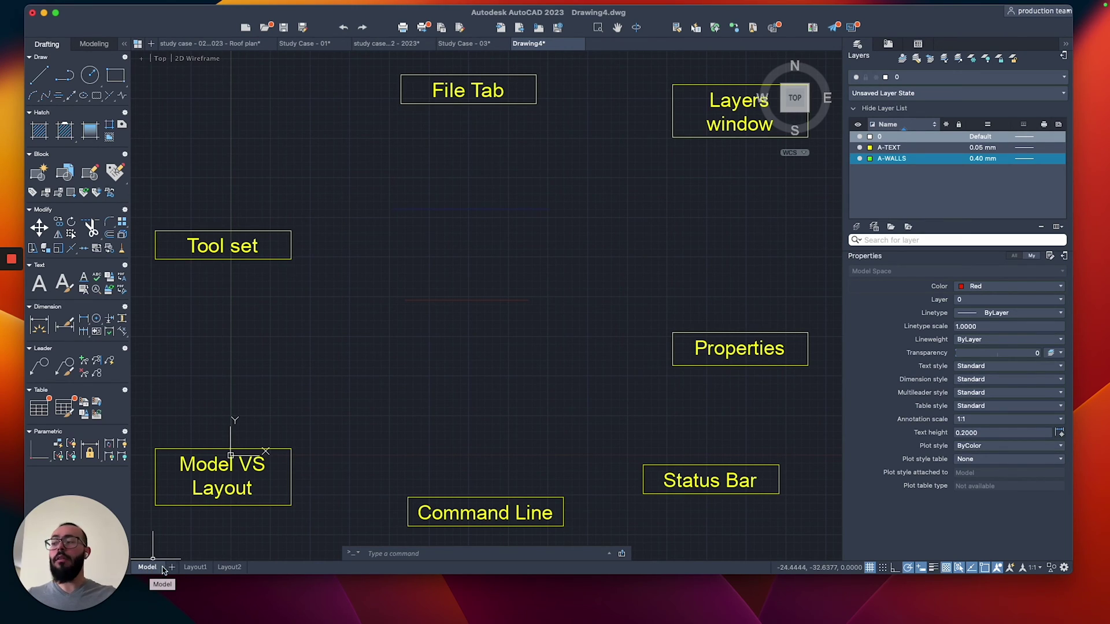
click(195, 567)
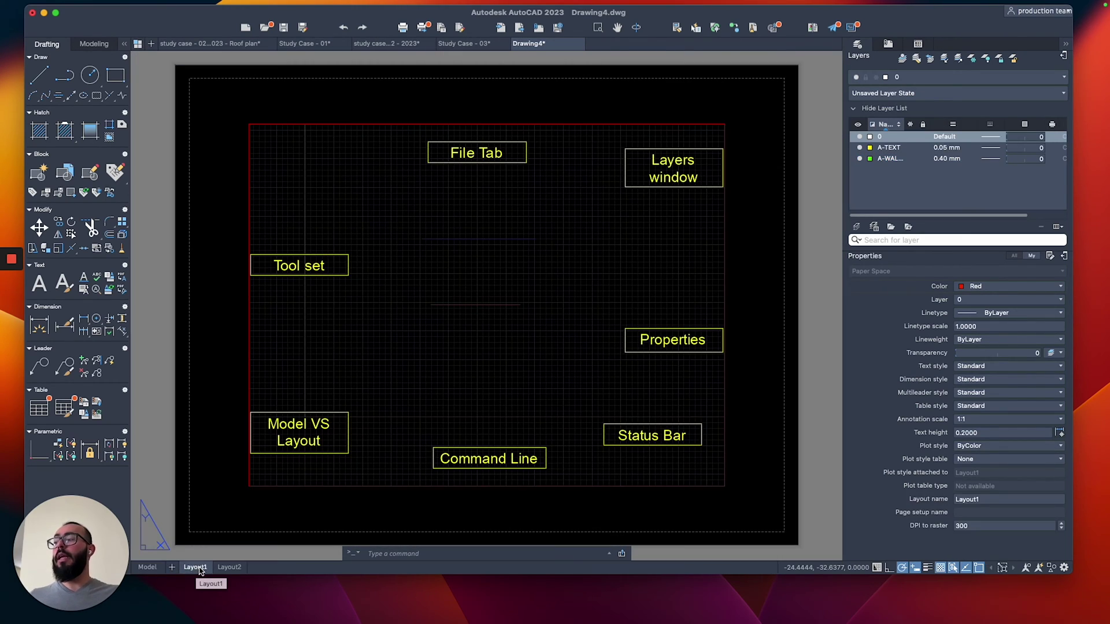
click(226, 567)
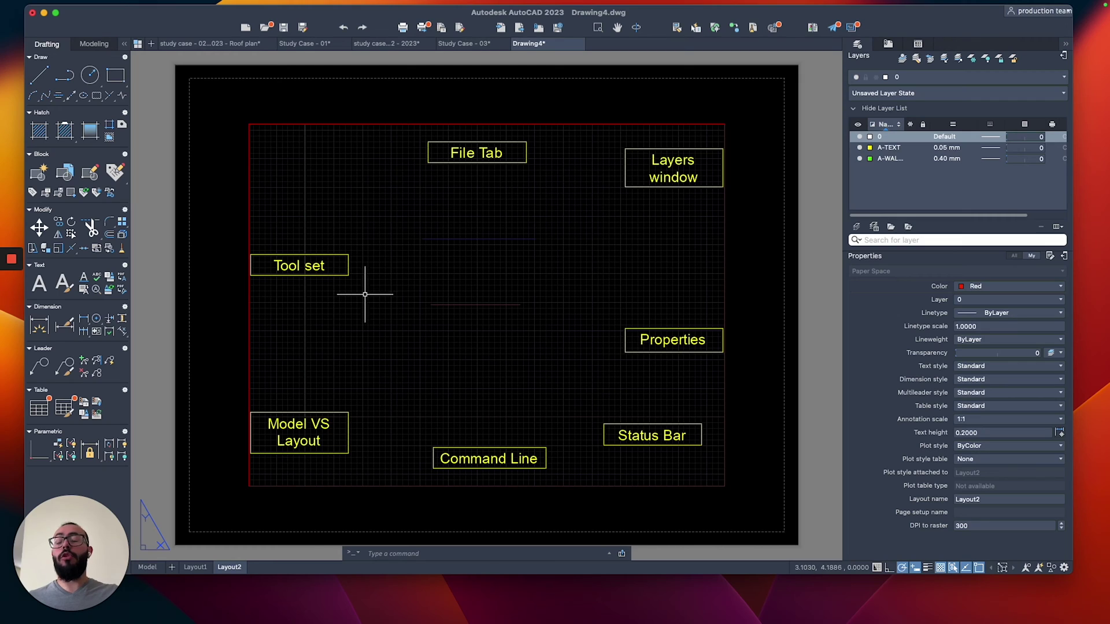
click(148, 568)
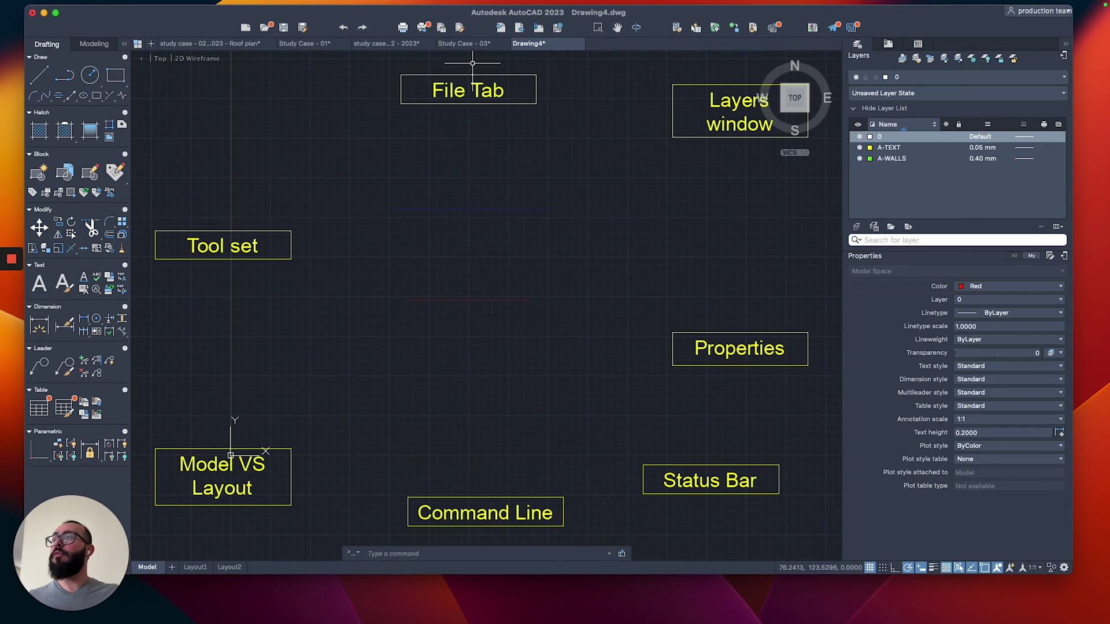
click(462, 44)
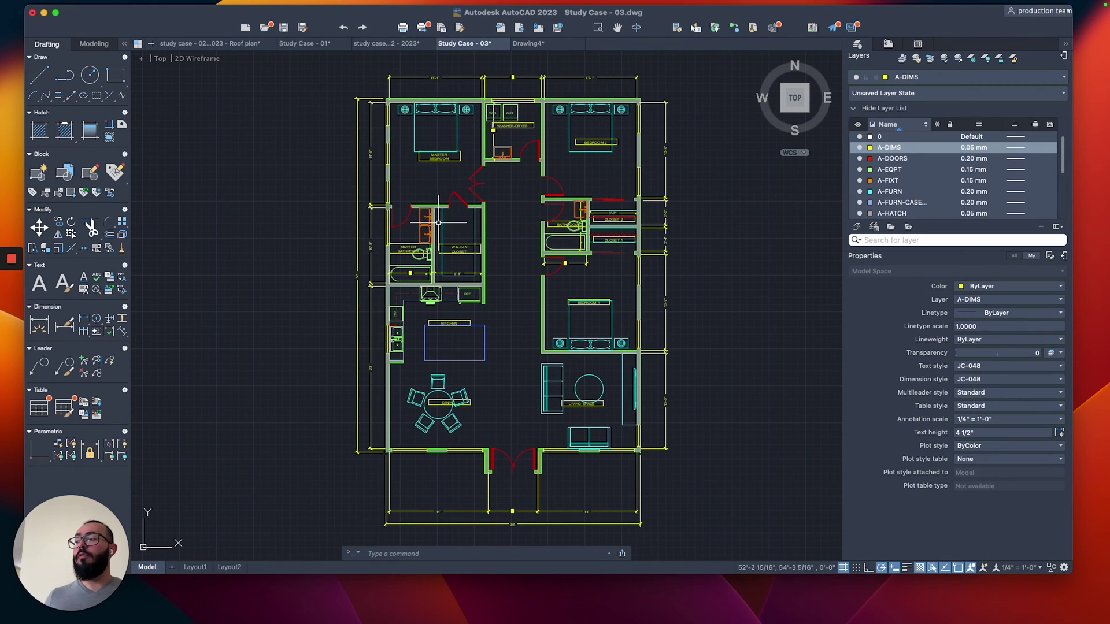
scroll(347, 292, down, 4)
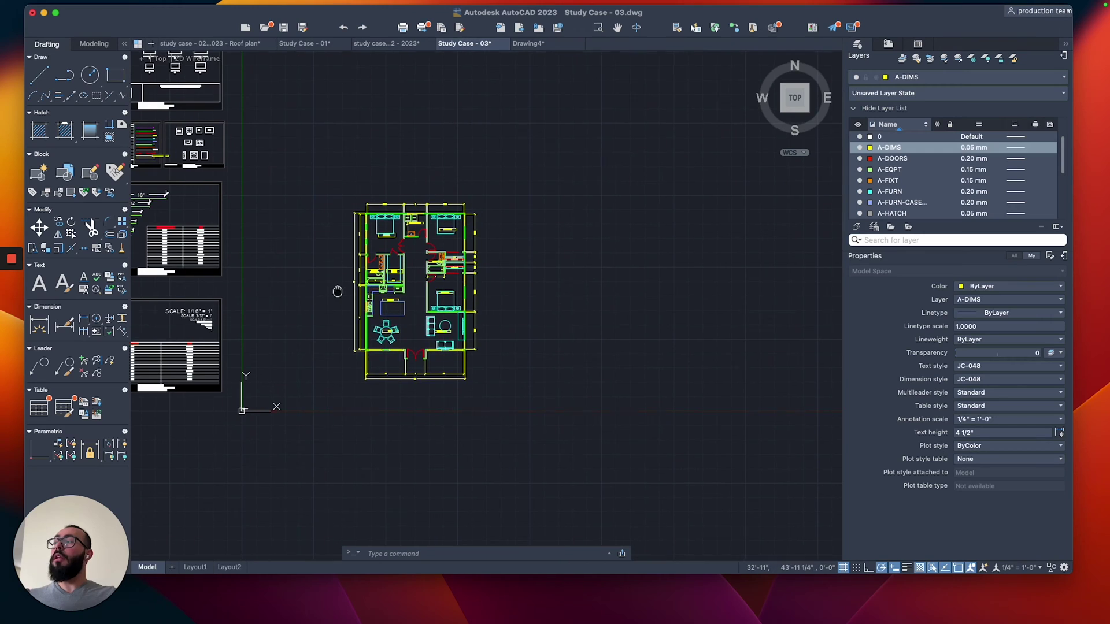
mouse_move(339, 287)
middle_down()
mouse_move(483, 347)
mouse_move(671, 364)
middle_up()
scroll(515, 349, up, 3)
scroll(548, 355, down, 3)
scroll(520, 336, up, 2)
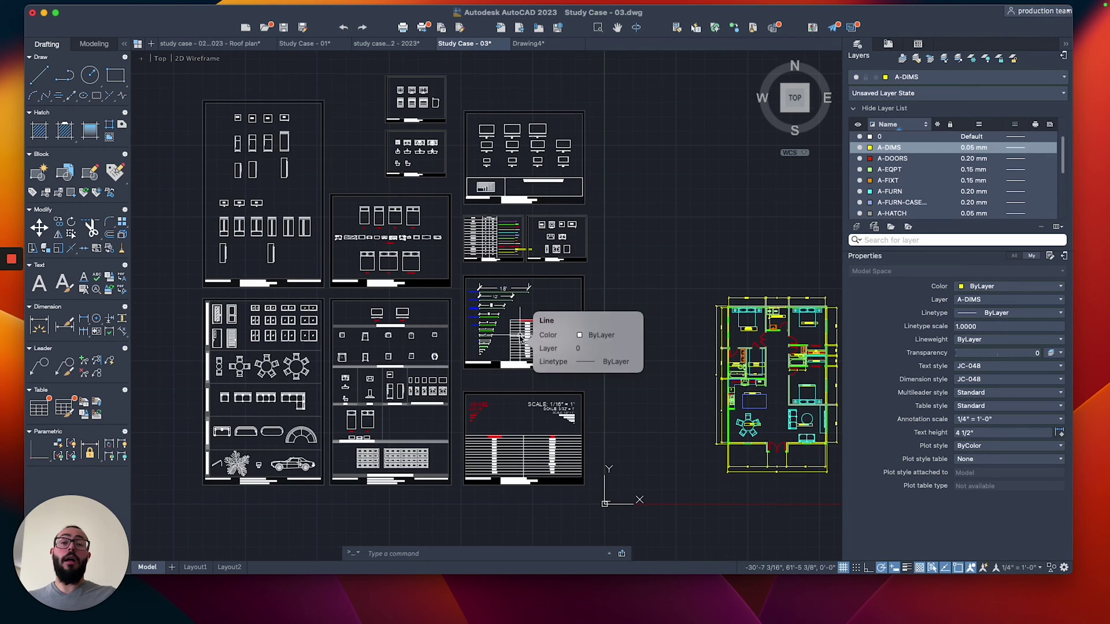
middle_drag(624, 335, 495, 322)
scroll(607, 369, up, 2)
middle_drag(608, 369, 503, 321)
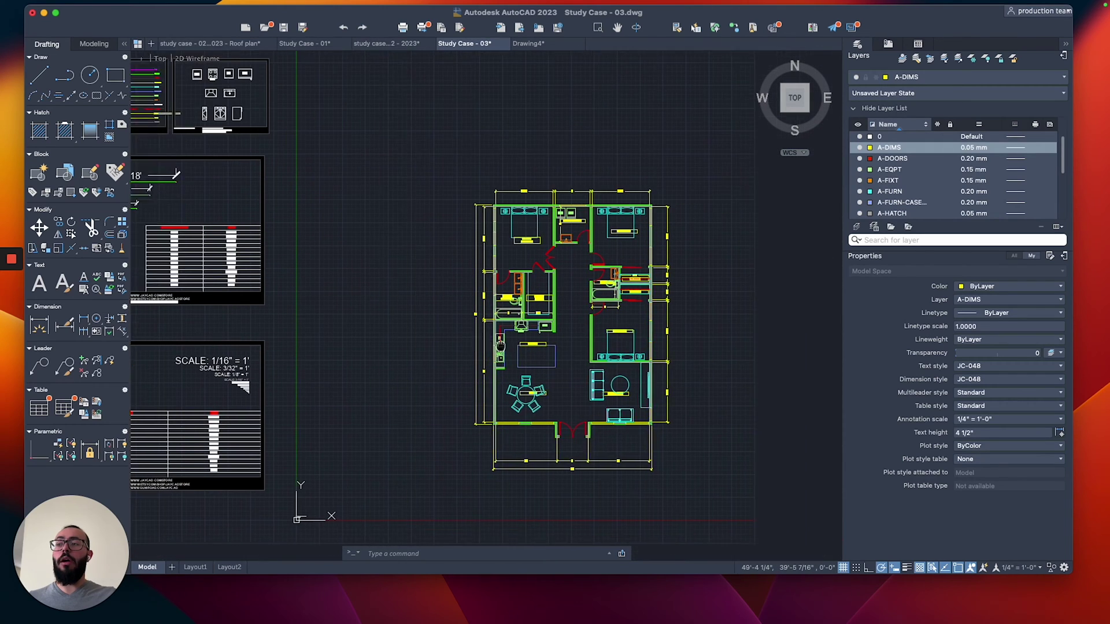
scroll(502, 315, up, 2)
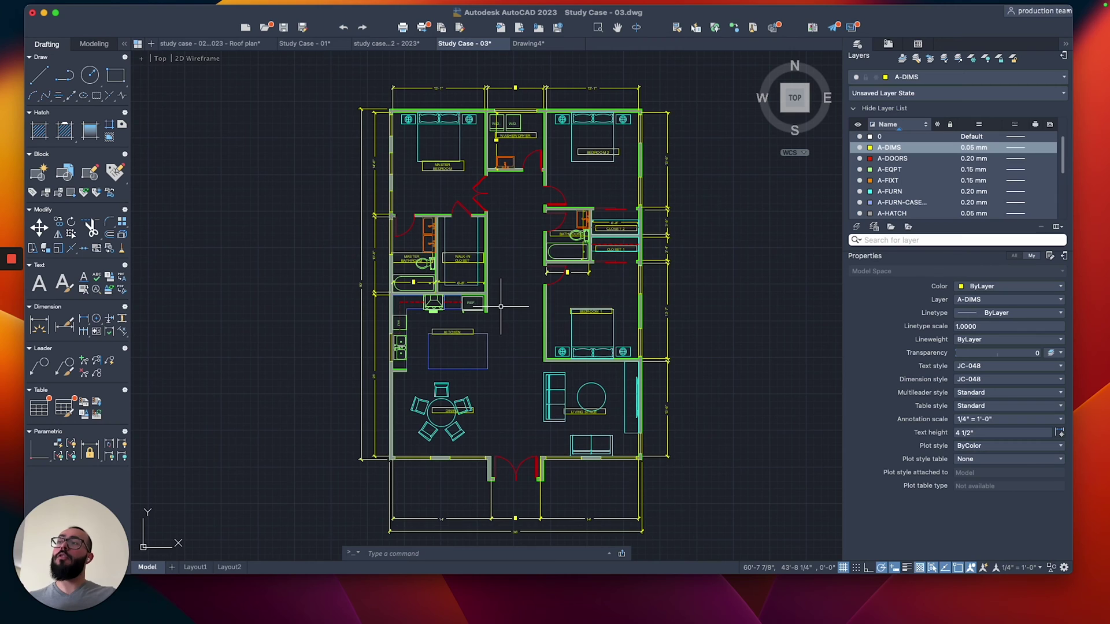
scroll(501, 306, down, 2)
scroll(501, 306, up, 2)
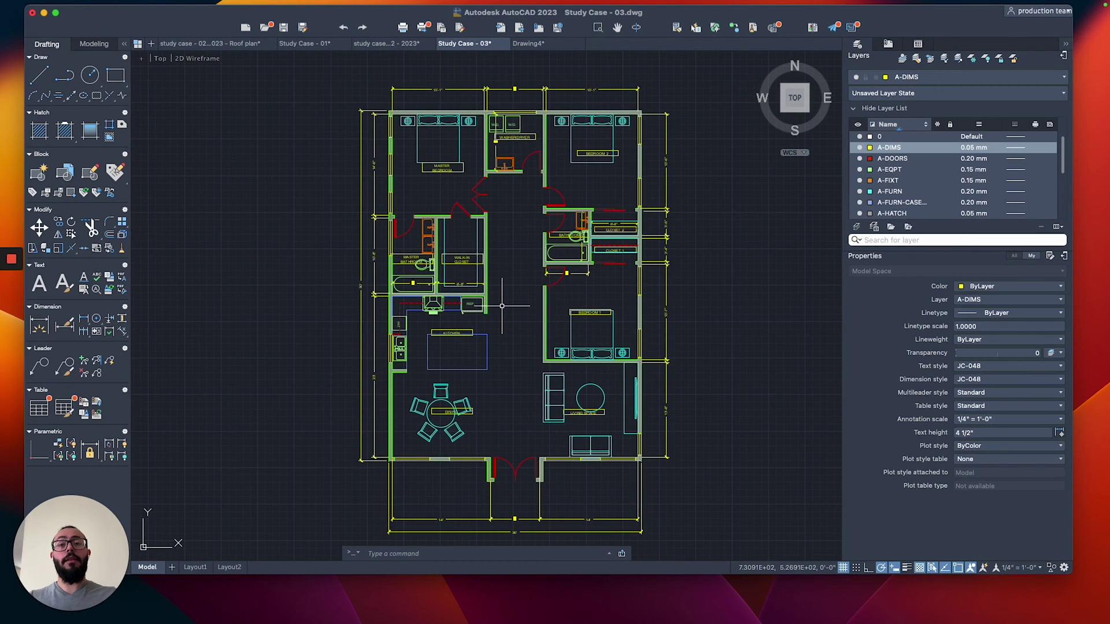
click(194, 567)
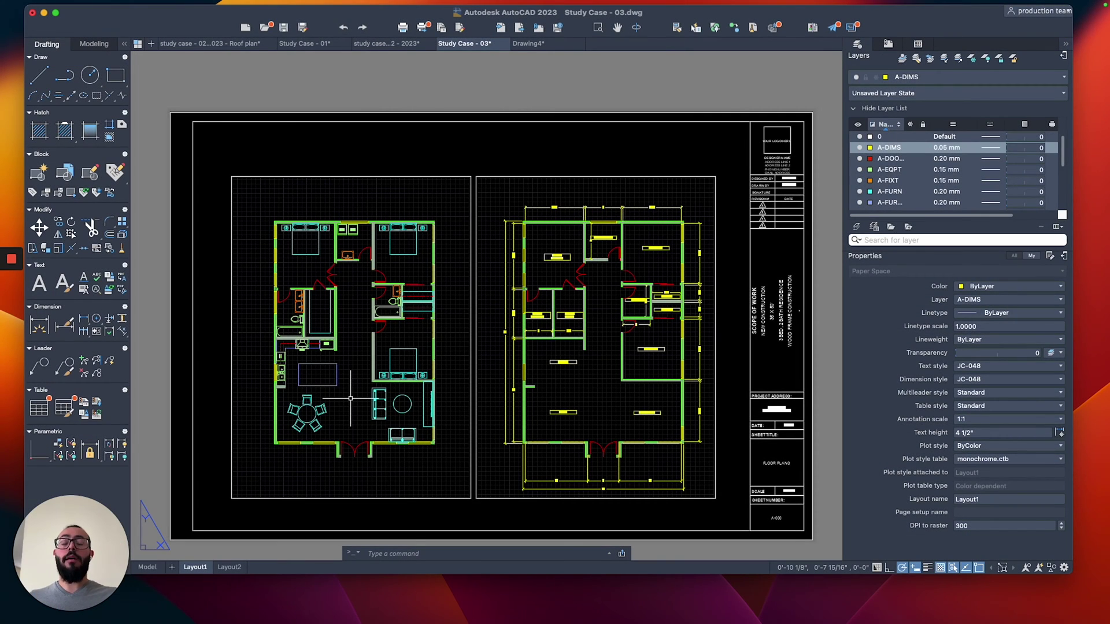
click(147, 567)
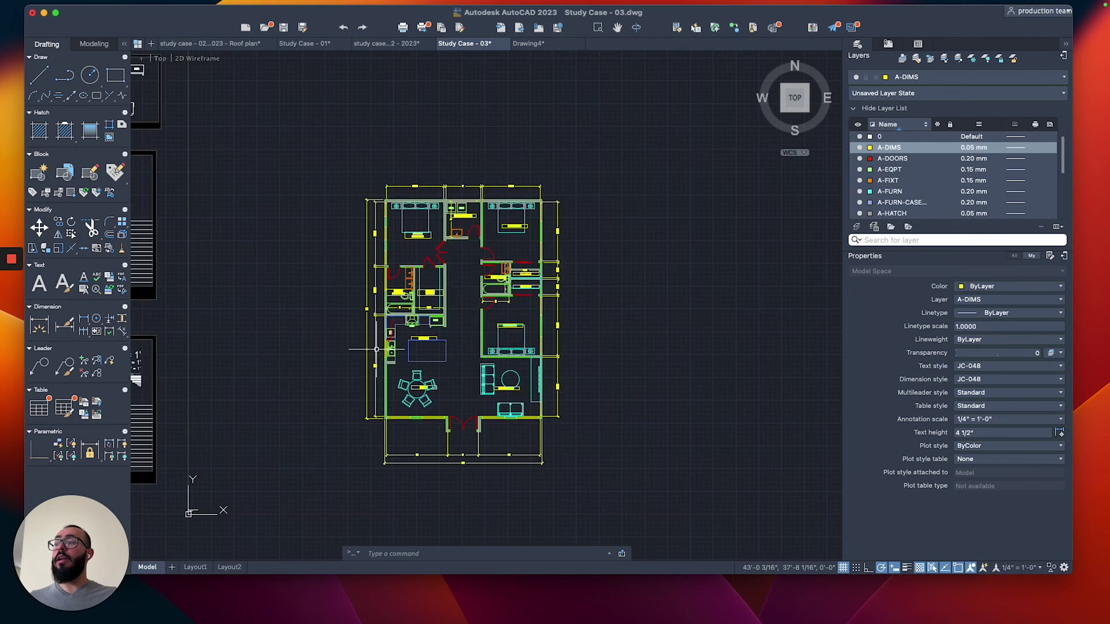
scroll(376, 350, down, 4)
scroll(439, 355, up, 2)
scroll(447, 375, down, 8)
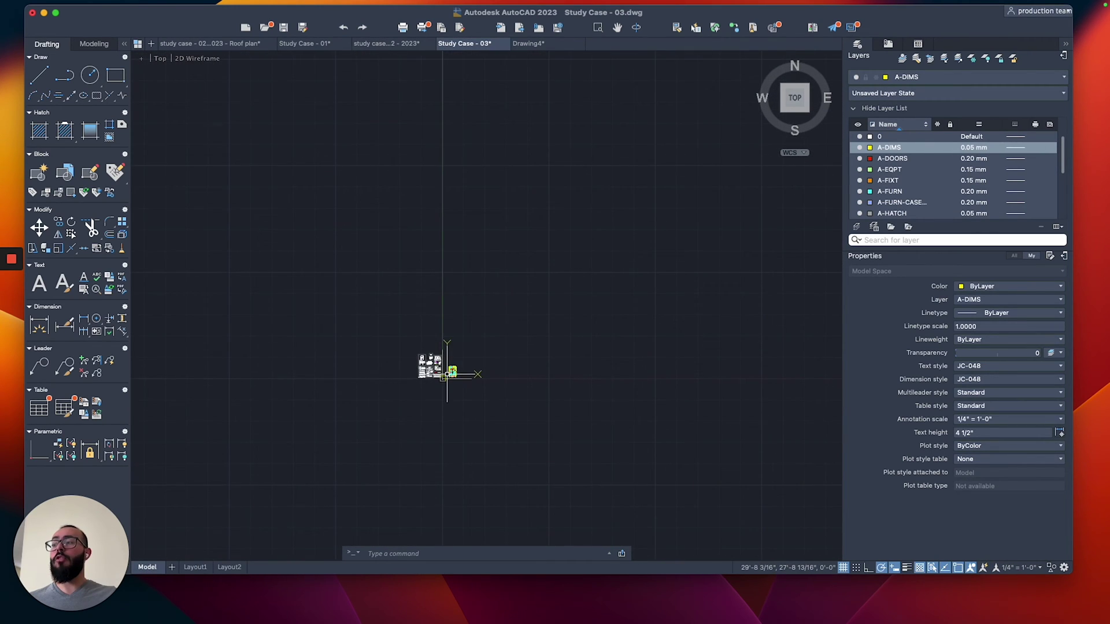
scroll(447, 374, up, 8)
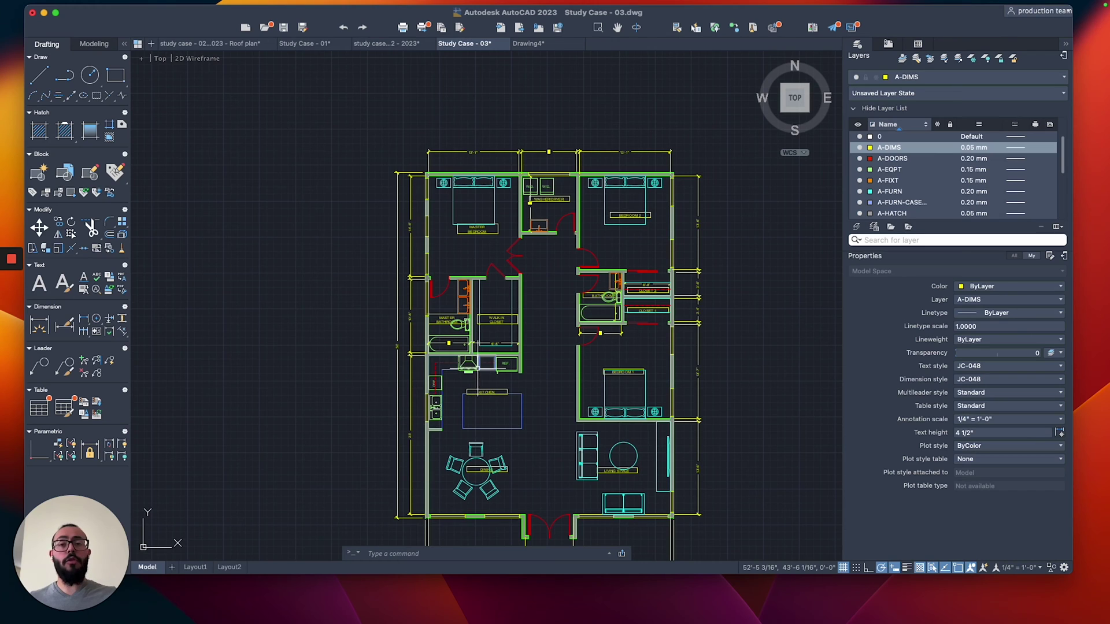
middle_drag(461, 374, 423, 374)
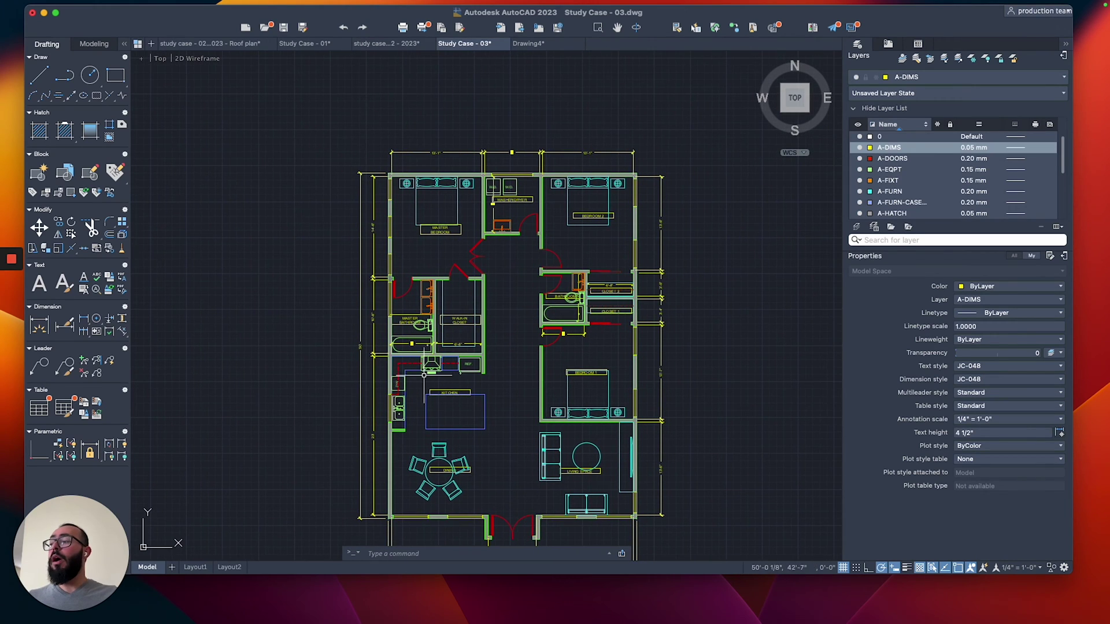
- Open Layout1's page setup, browse the Paper Size list, and cancel keeping ARCH full bleed D
click(194, 570)
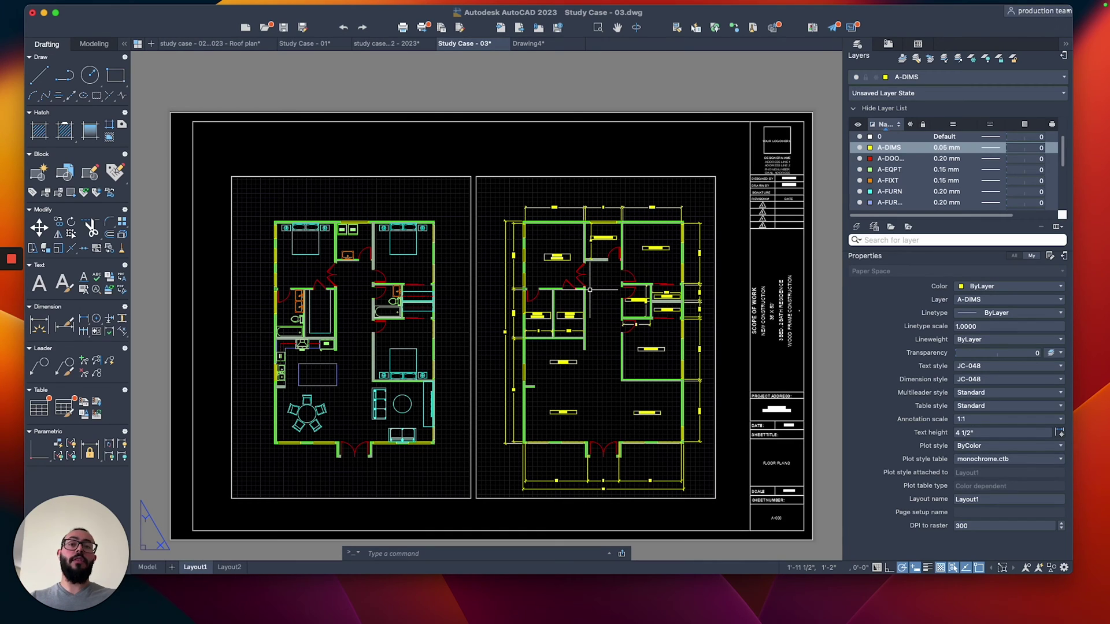
scroll(577, 239, down, 3)
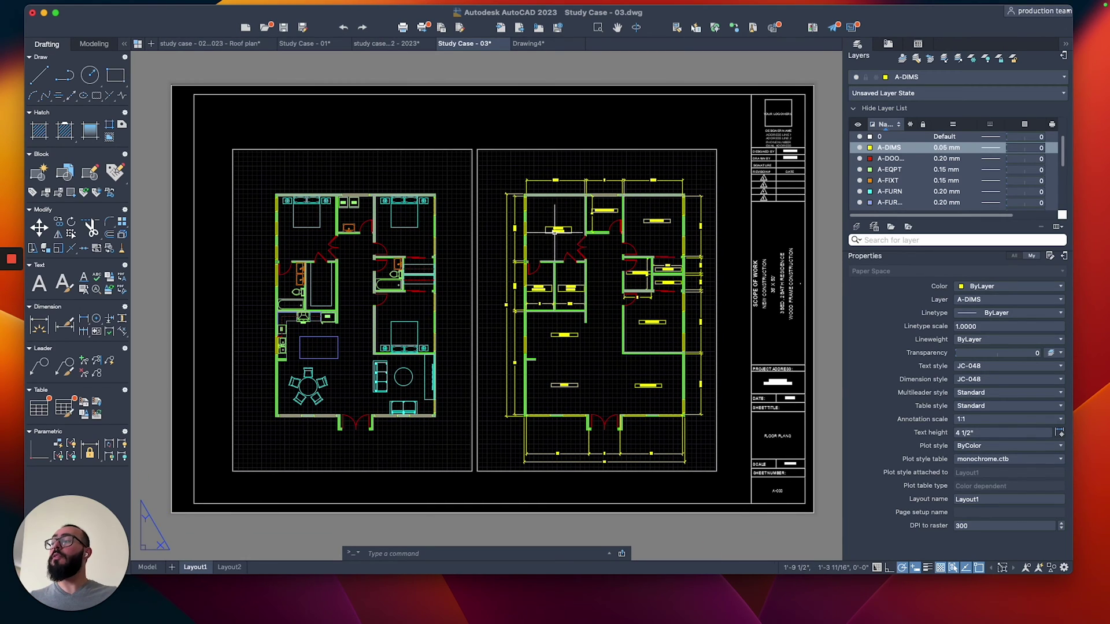
right_click(195, 567)
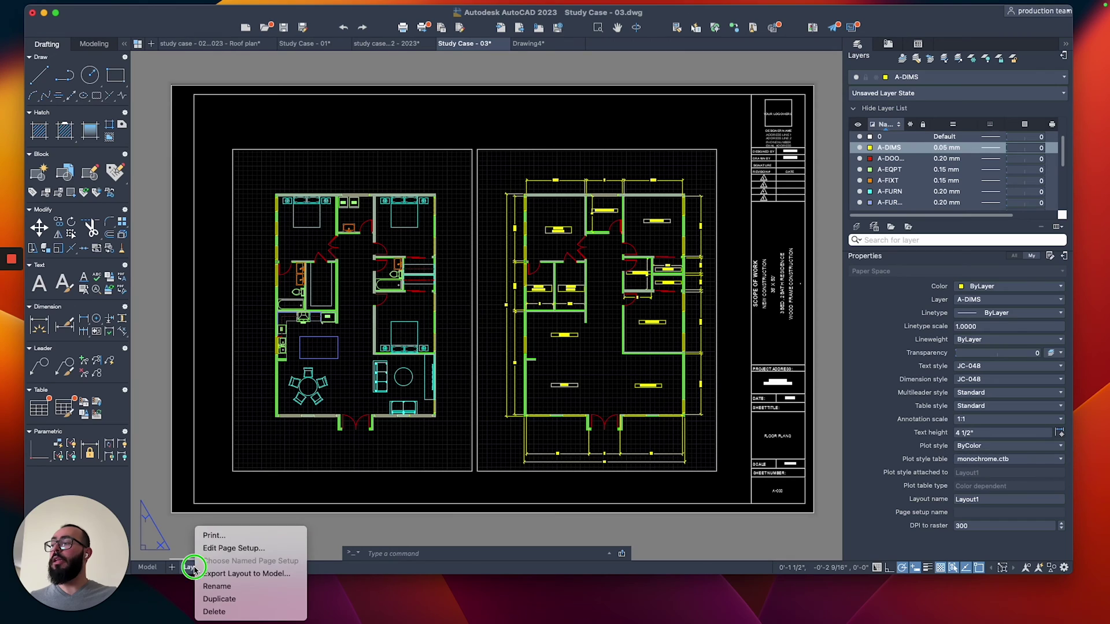
click(240, 549)
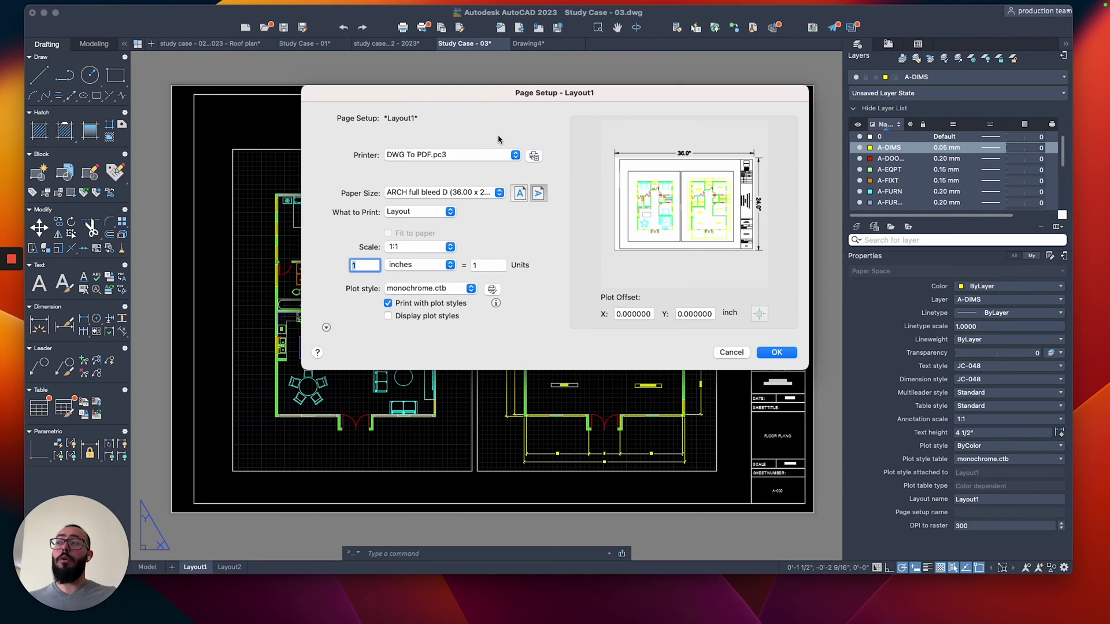
click(440, 194)
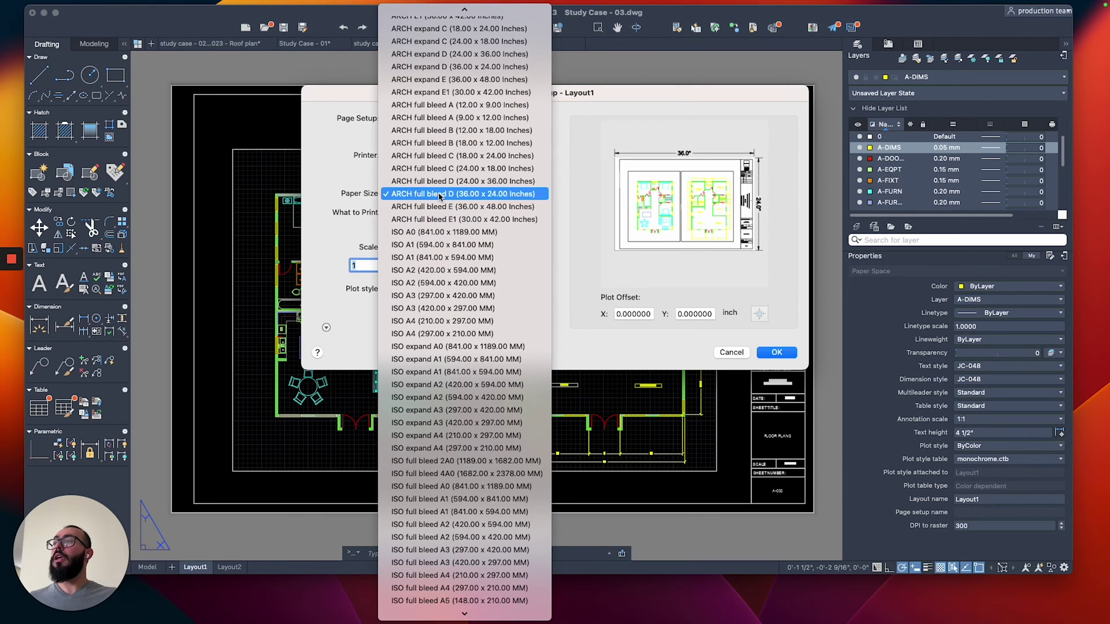
click(357, 201)
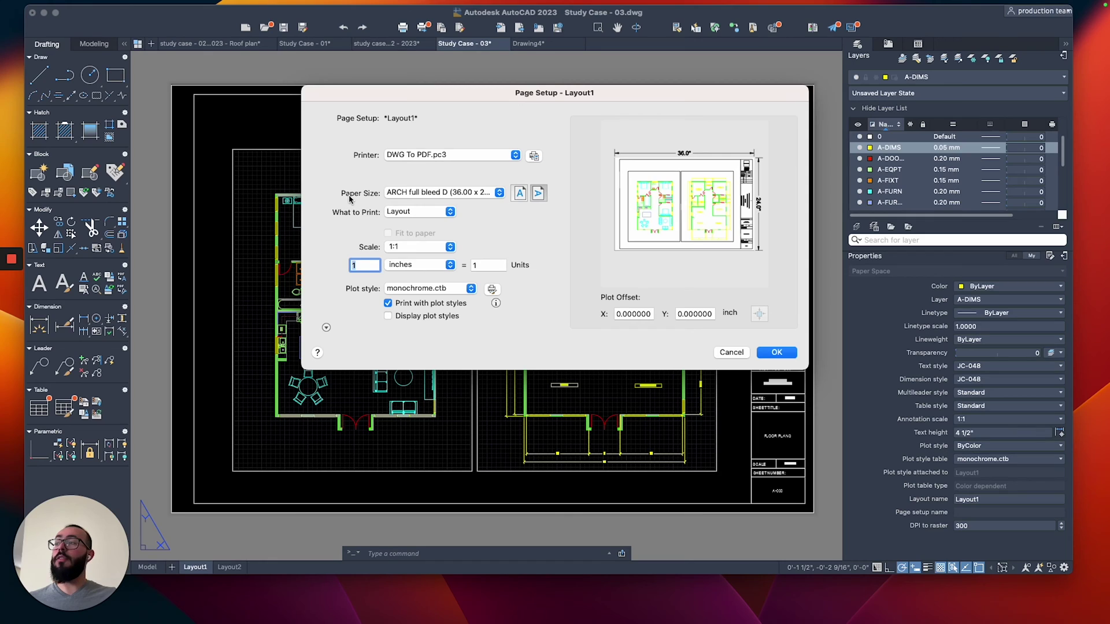
click(445, 196)
click(651, 283)
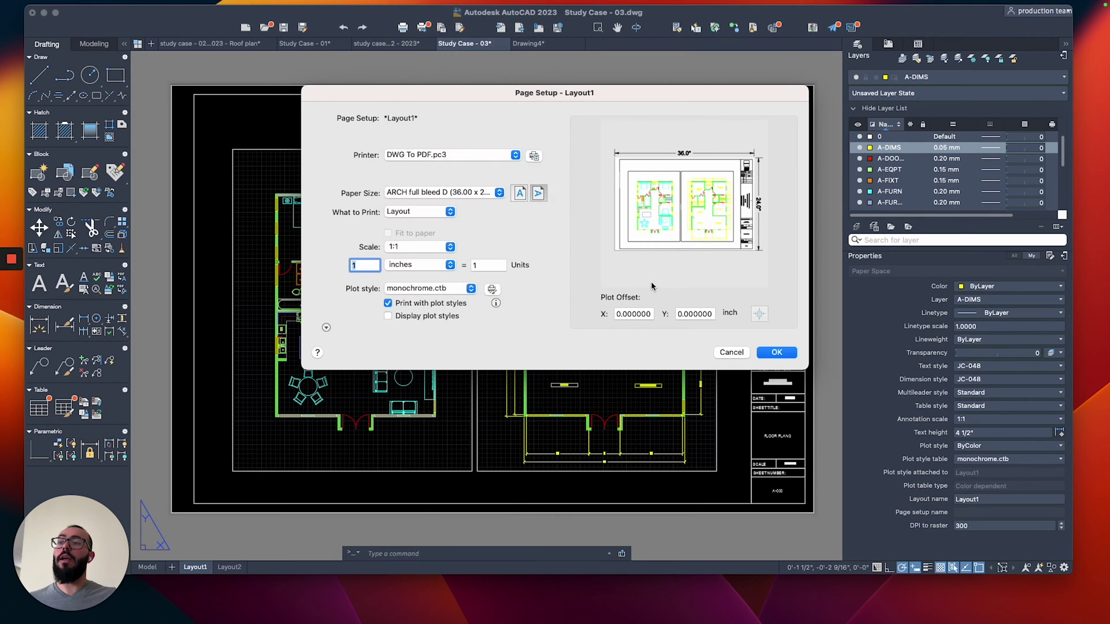
click(721, 356)
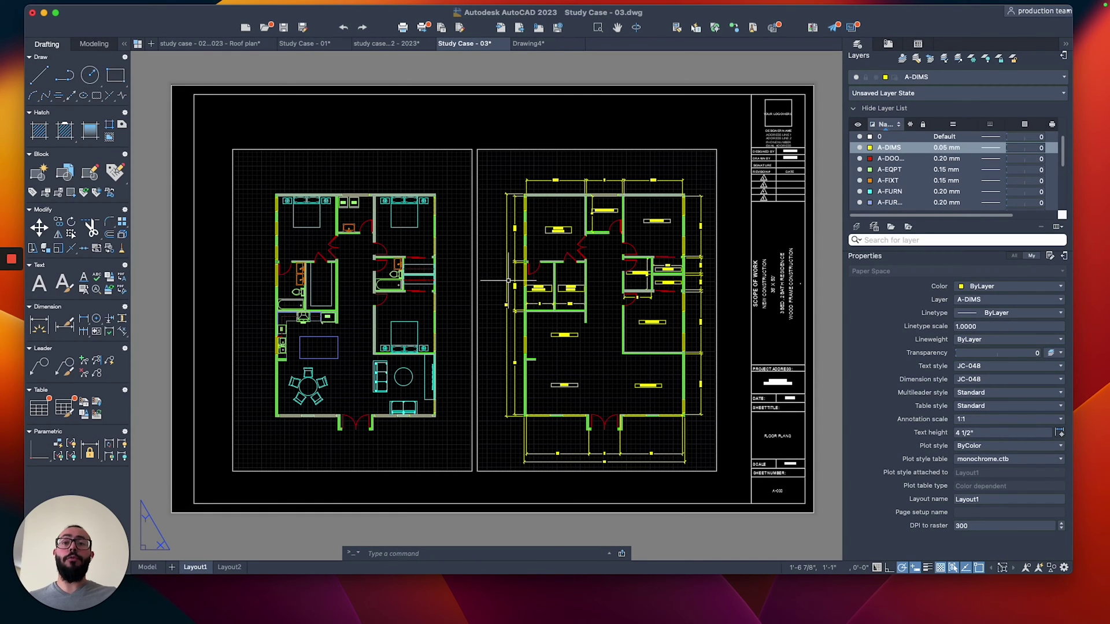
- Zoom and pan inside the left viewport to one bedroom and its adjoining bath, then return to paper space
click(358, 150)
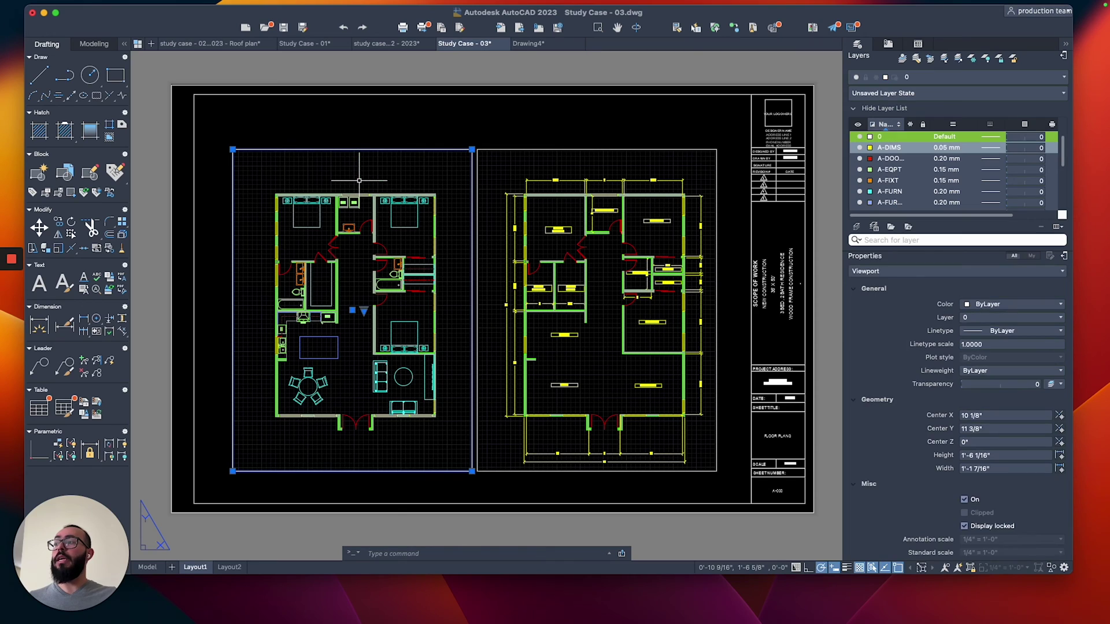
double_click(363, 259)
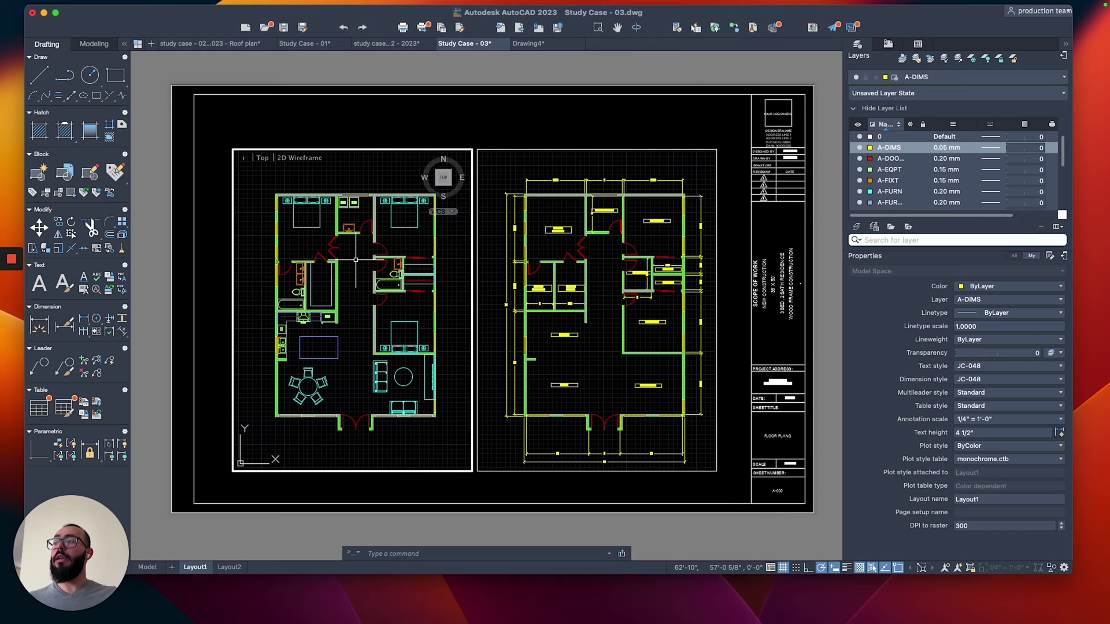
scroll(379, 254, up, 3)
scroll(387, 261, down, 3)
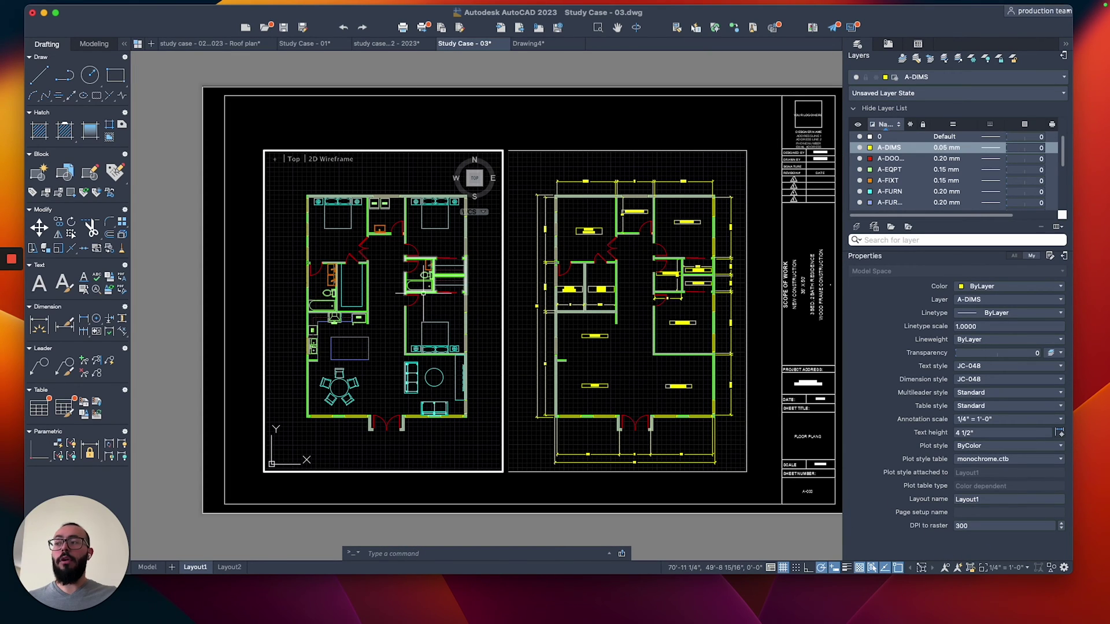
mouse_move(409, 244)
middle_down()
mouse_move(374, 261)
mouse_move(400, 264)
mouse_move(401, 249)
middle_up()
scroll(374, 261, up, 4)
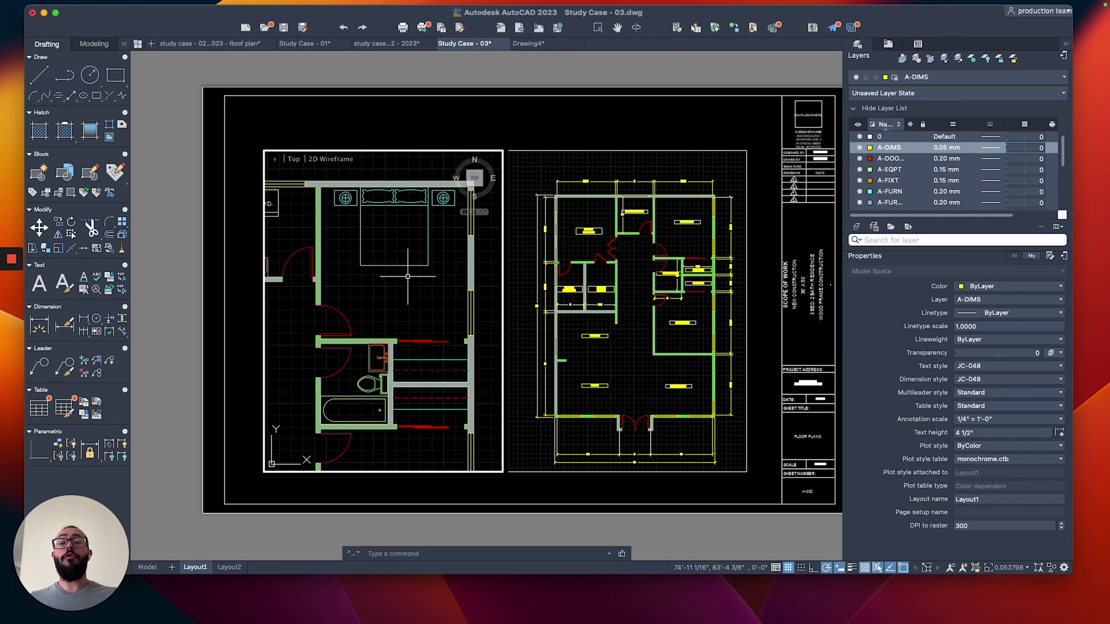
double_click(412, 137)
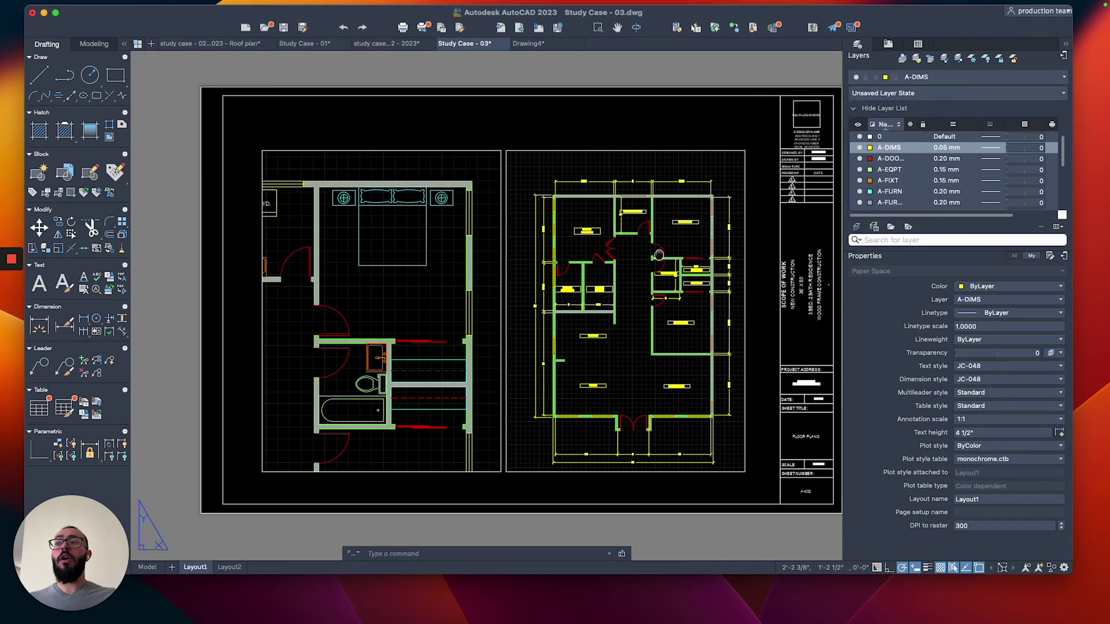
scroll(727, 217, up, 5)
middle_drag(584, 204, 569, 234)
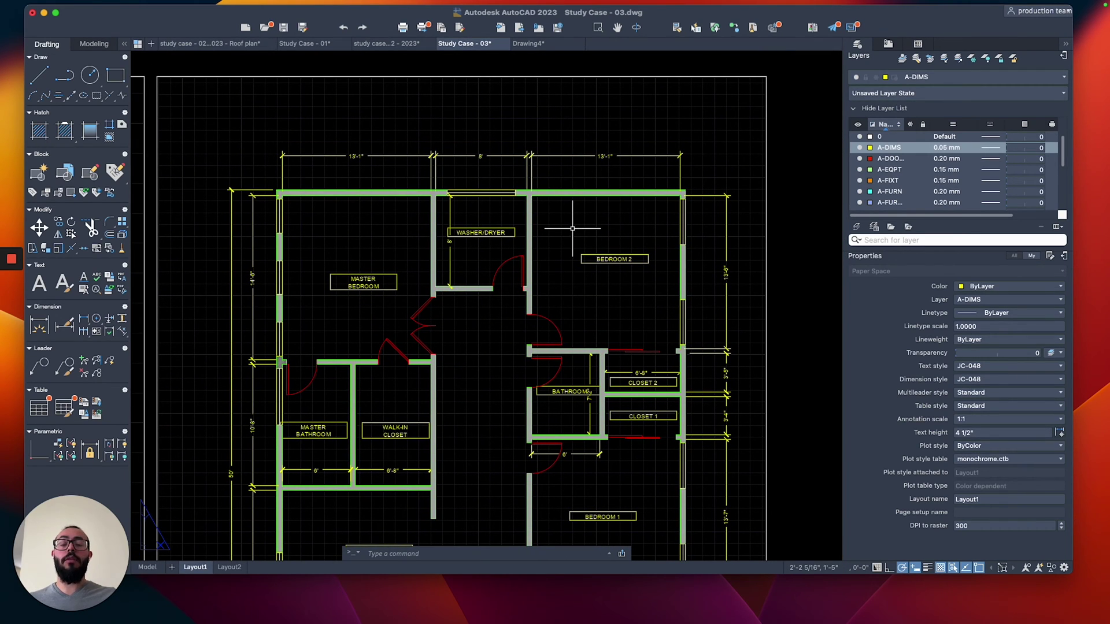
scroll(575, 232, down, 5)
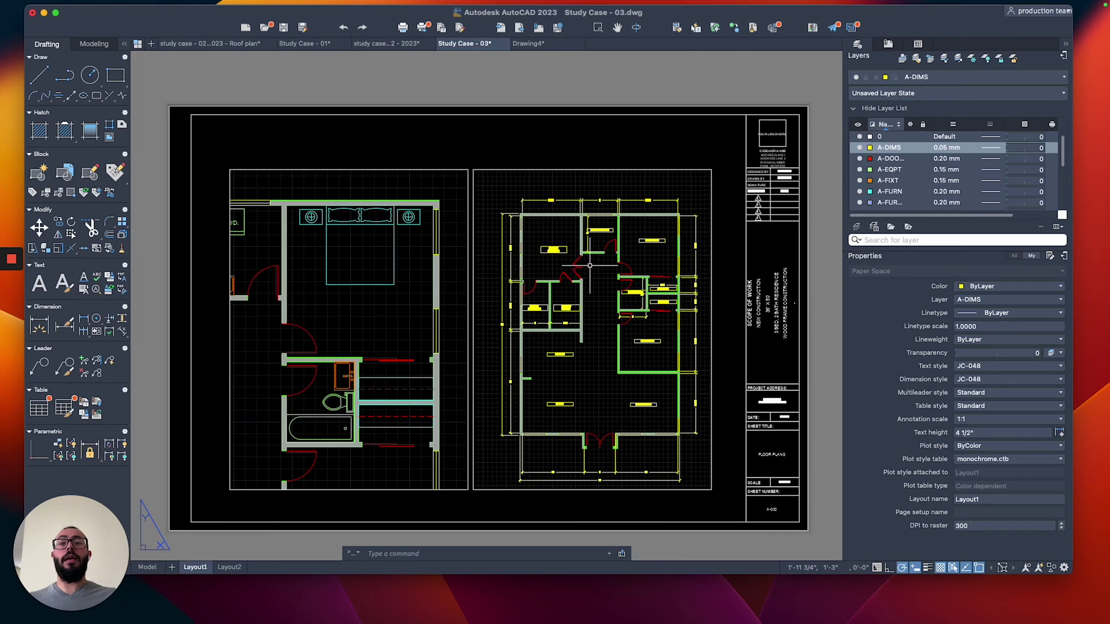
scroll(580, 269, right, 2)
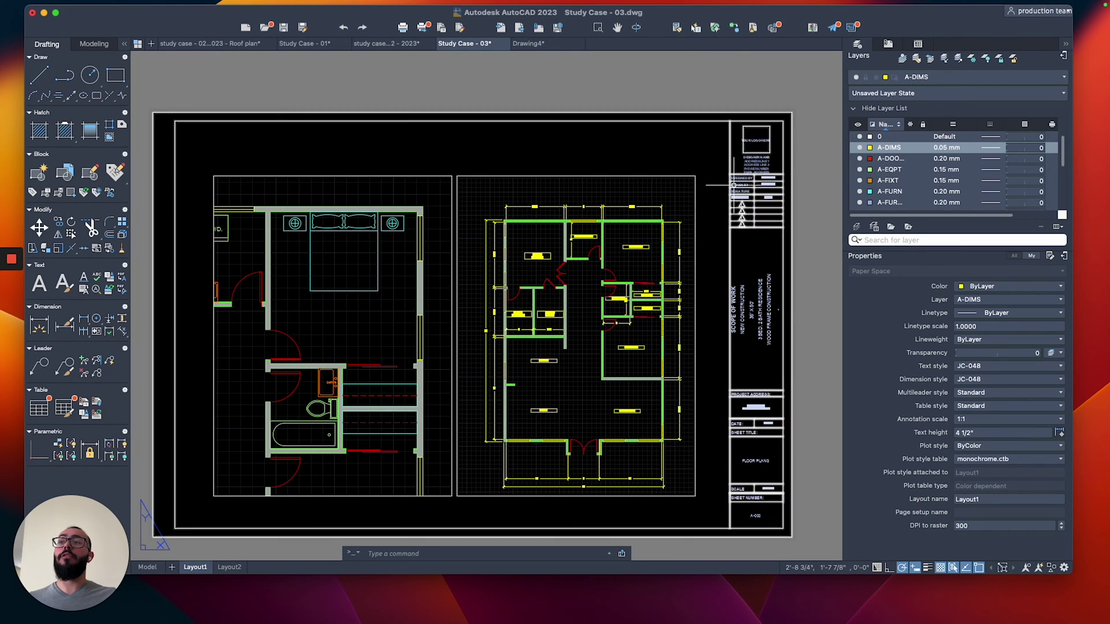
- Briefly visit model space and pan the plan, then return to the Layout1 sheet
click(710, 194)
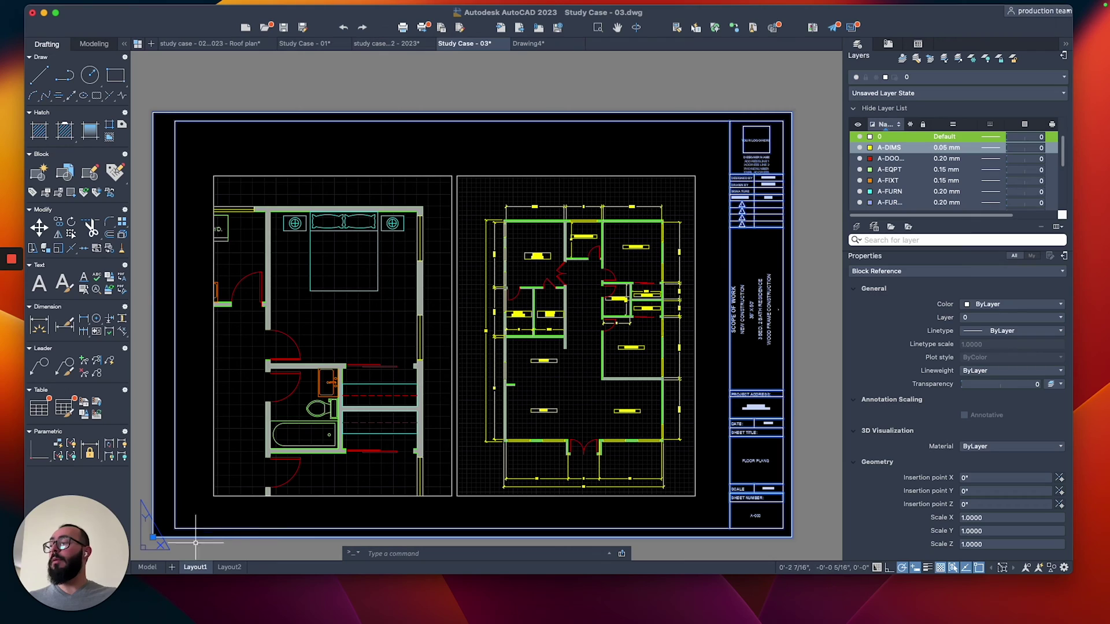
click(147, 567)
key(Escape)
middle_drag(381, 410, 396, 374)
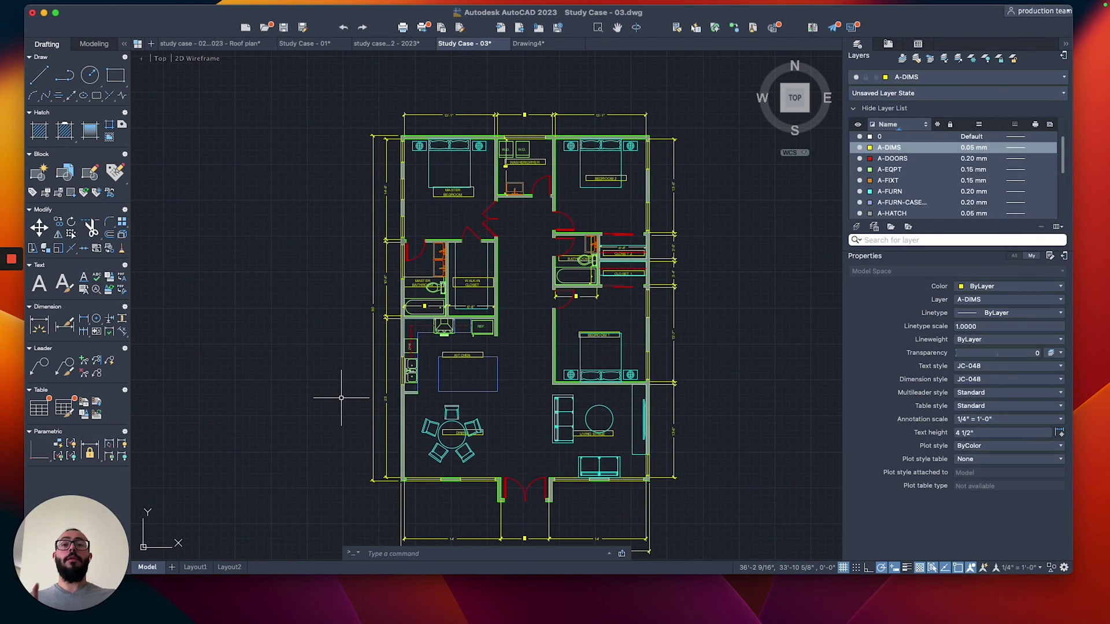
click(195, 567)
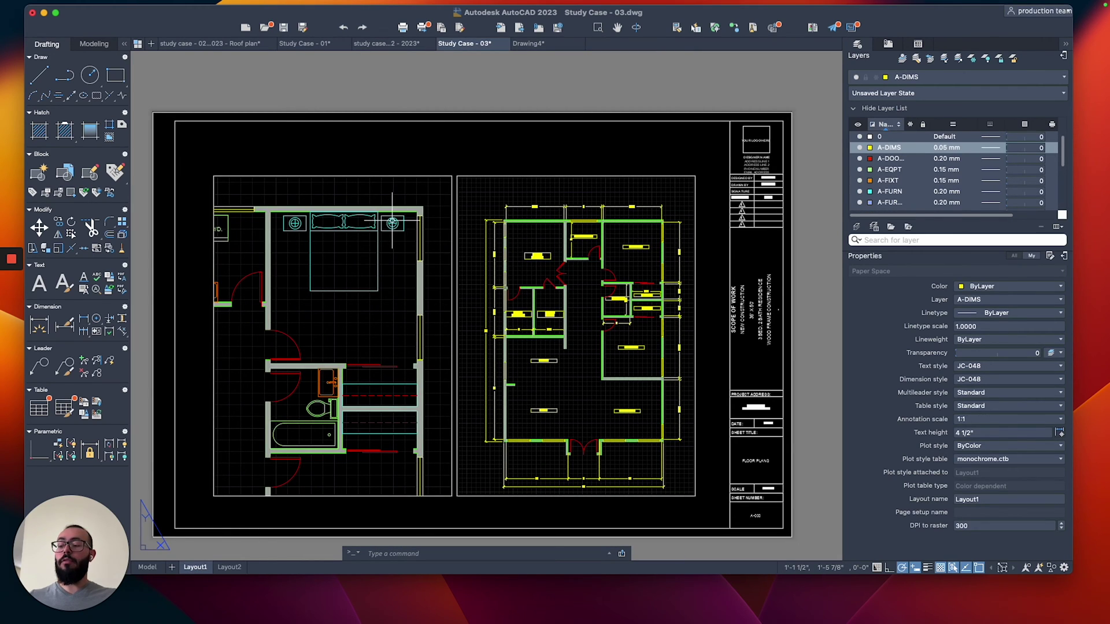
- Place multiline text reading 'test' in a box at the top of the sheet
text(t)
key(Return)
click(314, 146)
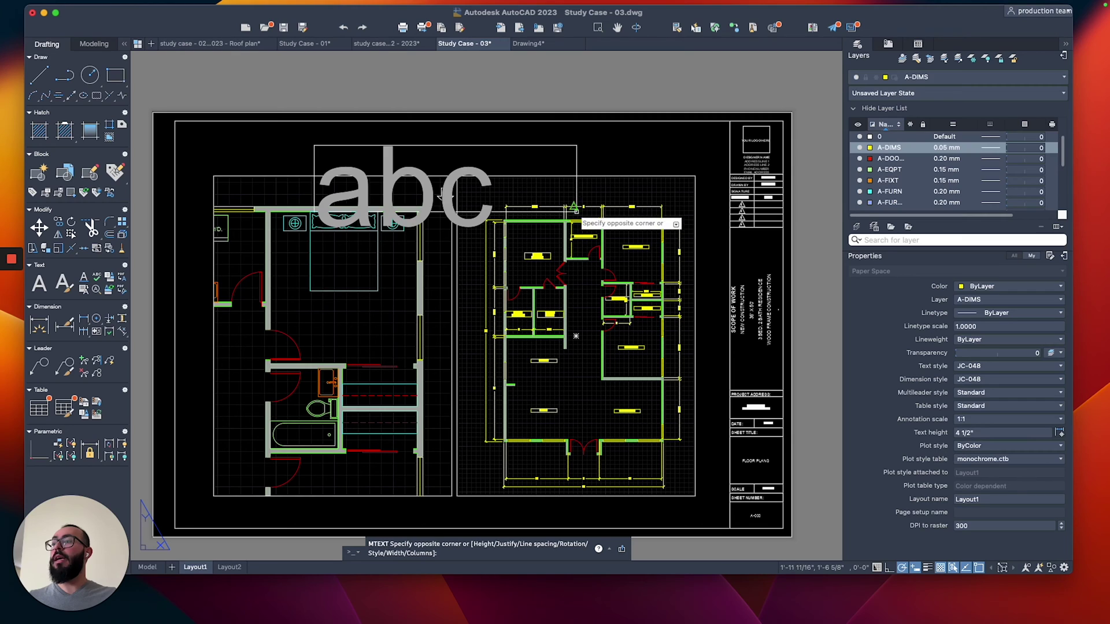
click(578, 278)
text(test)
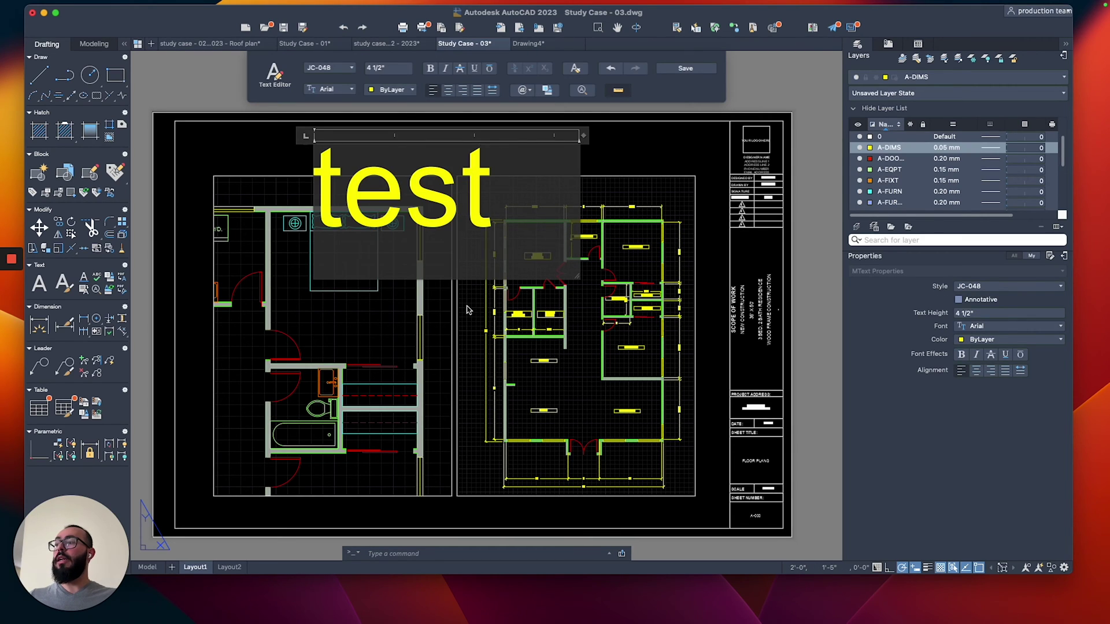
click(468, 311)
- Select the 'test' text apart from the viewport, then clear the selection and reposition the sheet view
click(486, 180)
click(453, 196)
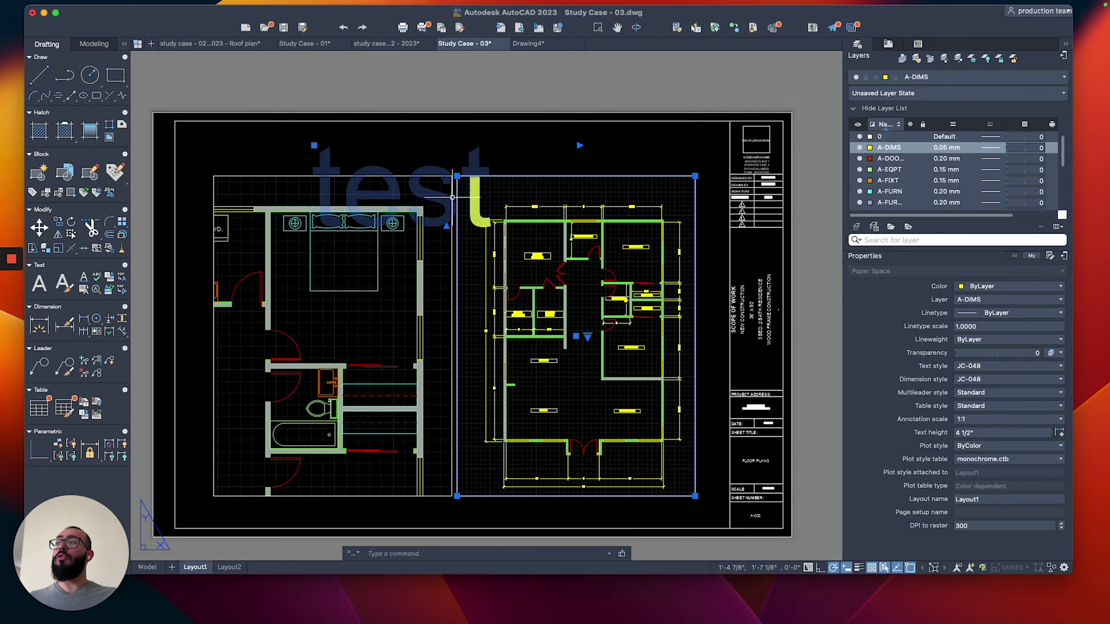
key(Escape)
click(381, 155)
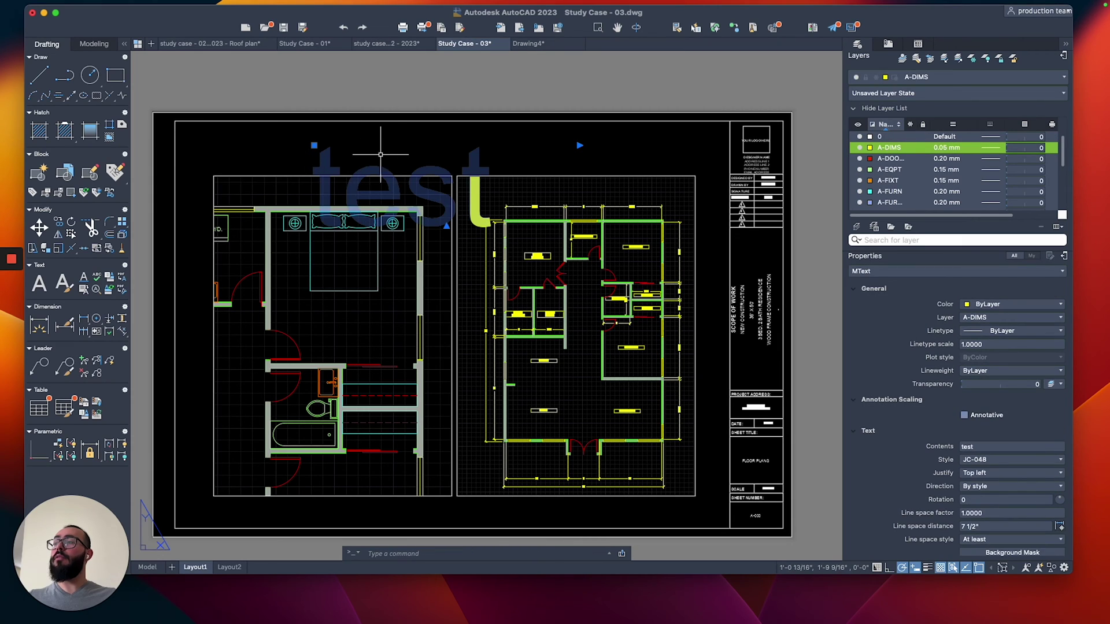
middle_drag(398, 151, 399, 164)
key(Escape)
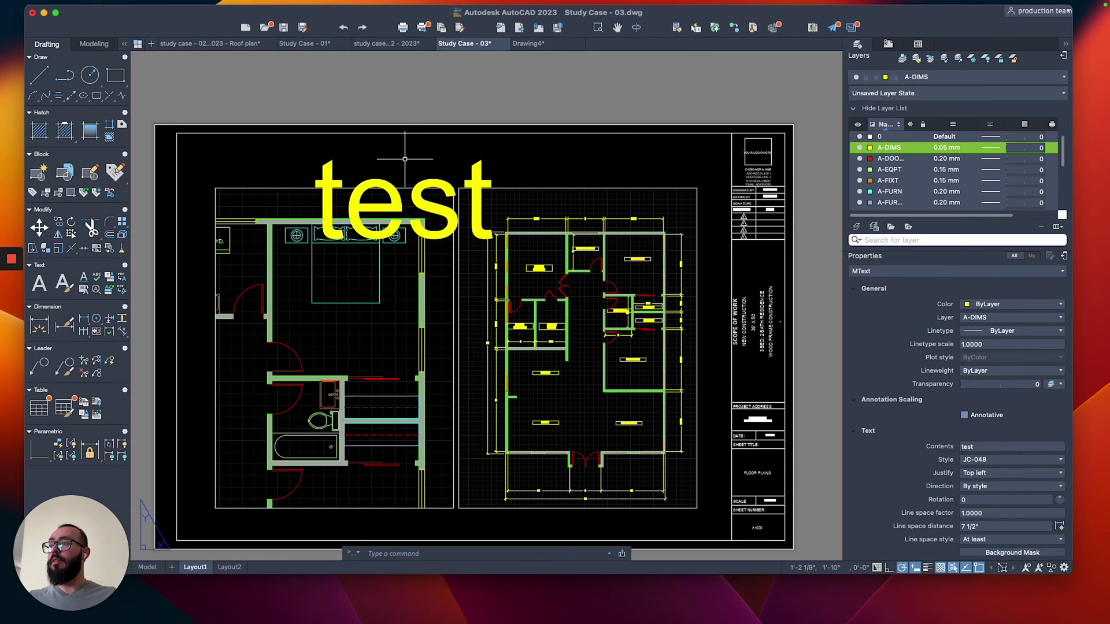
middle_drag(440, 178, 444, 141)
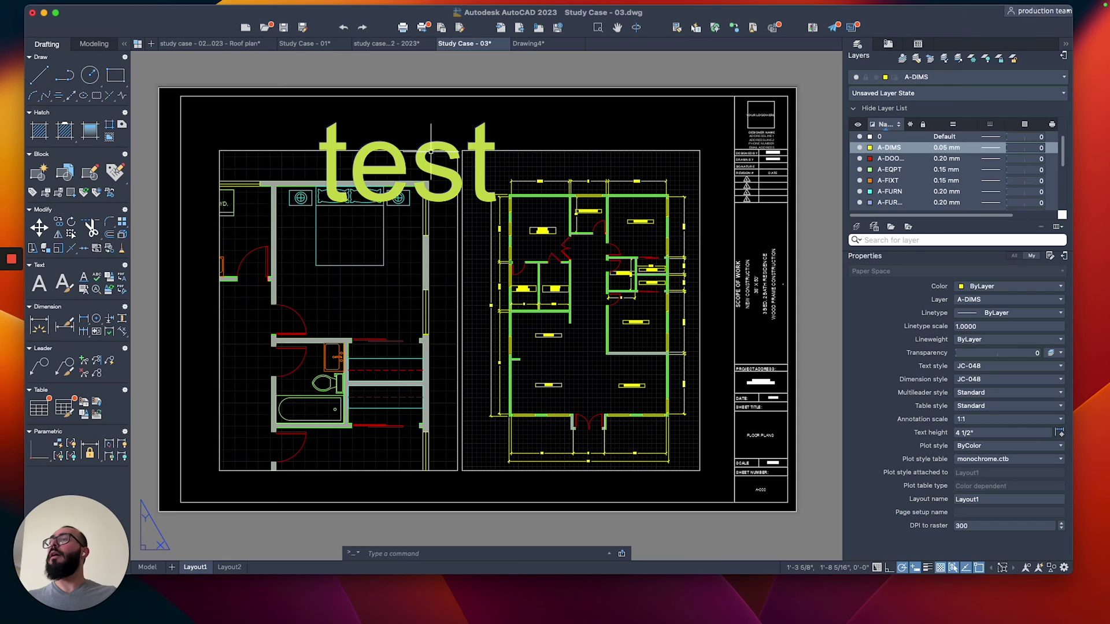
- Draw a closed three-point polyline triangle above the right floor plan
text(pl)
key(Return)
click(586, 128)
click(597, 163)
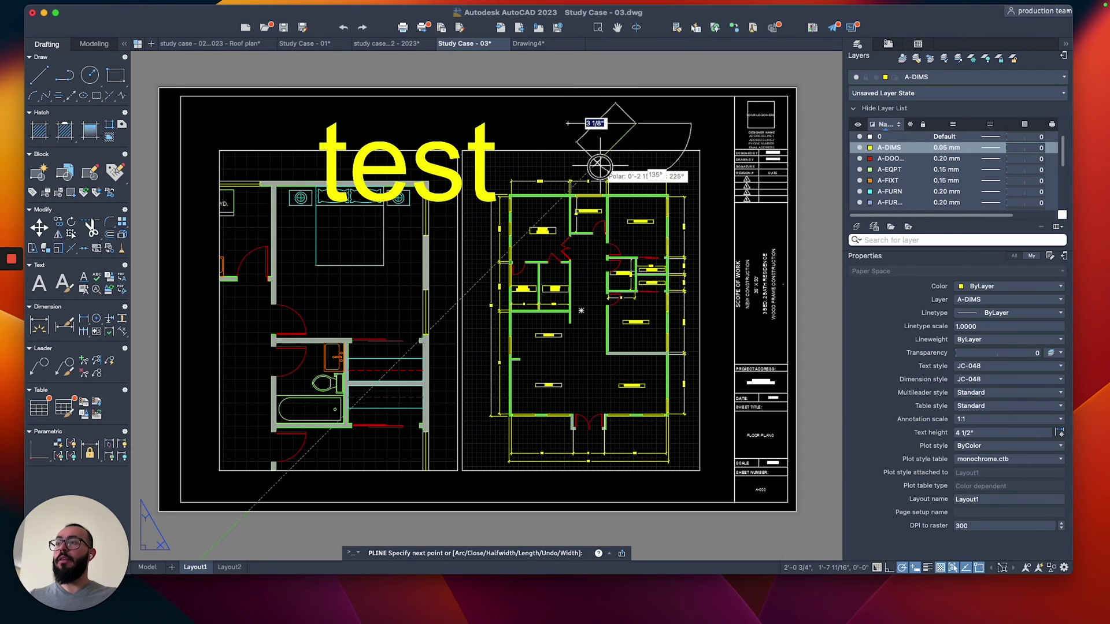
click(569, 123)
key(c)
key(Return)
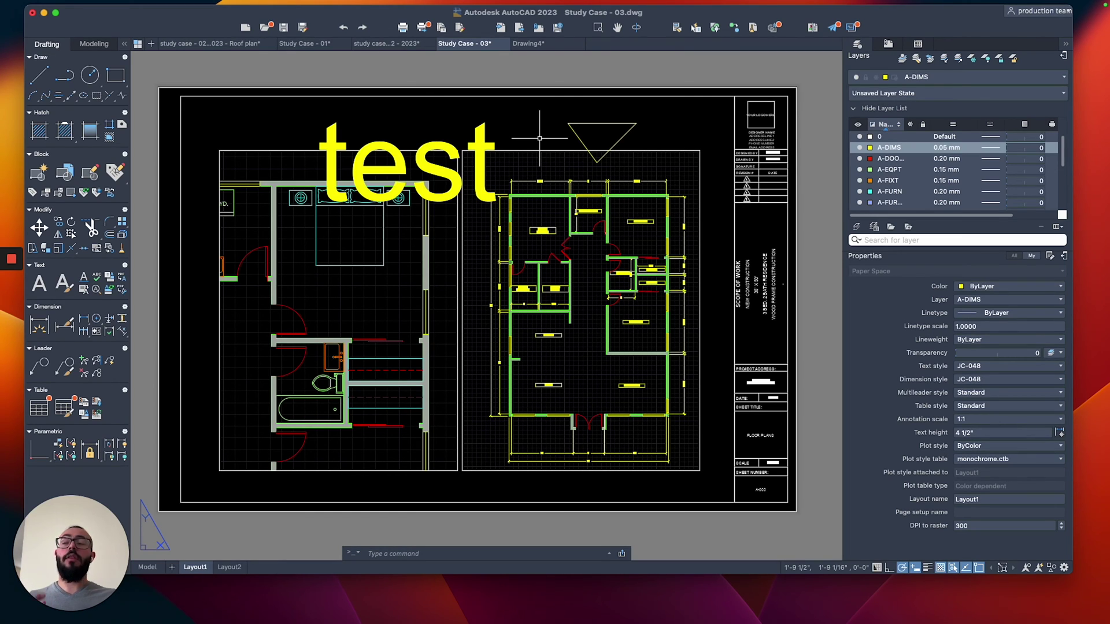
scroll(599, 496, up, 4)
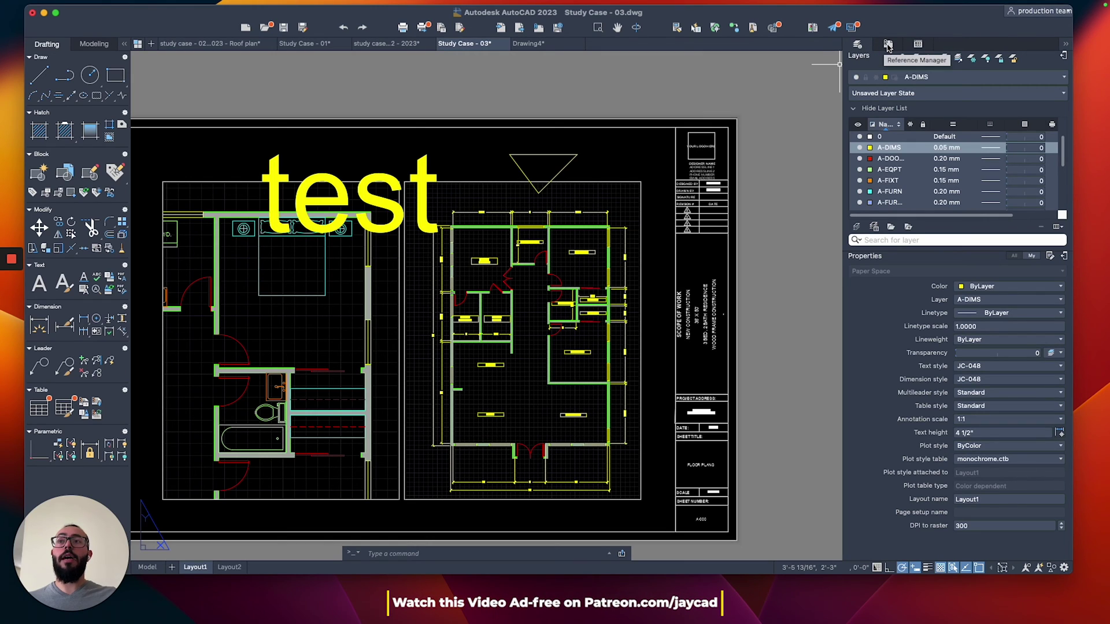
- Show the list of referenced drawings and zoom around the title block
click(888, 45)
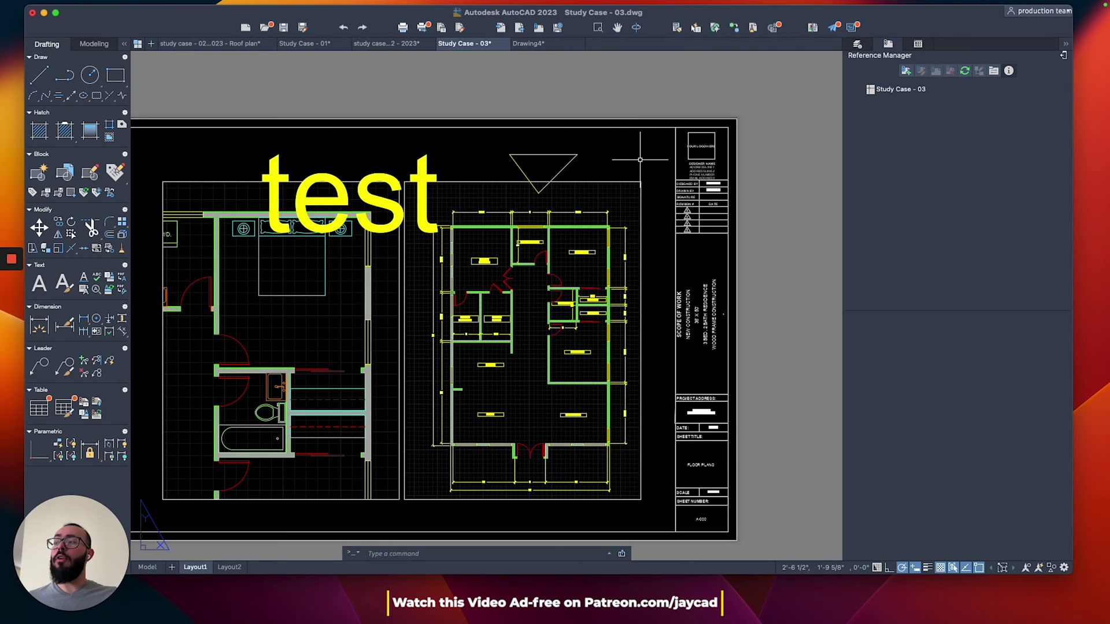
scroll(682, 168, up, 5)
scroll(702, 182, up, 3)
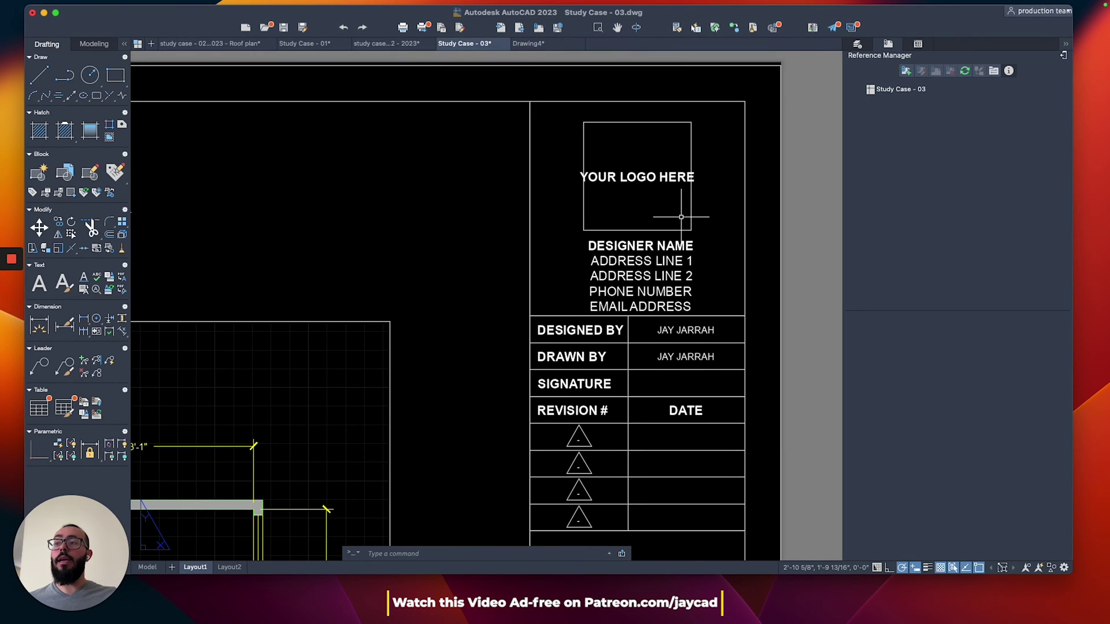
scroll(683, 215, down, 5)
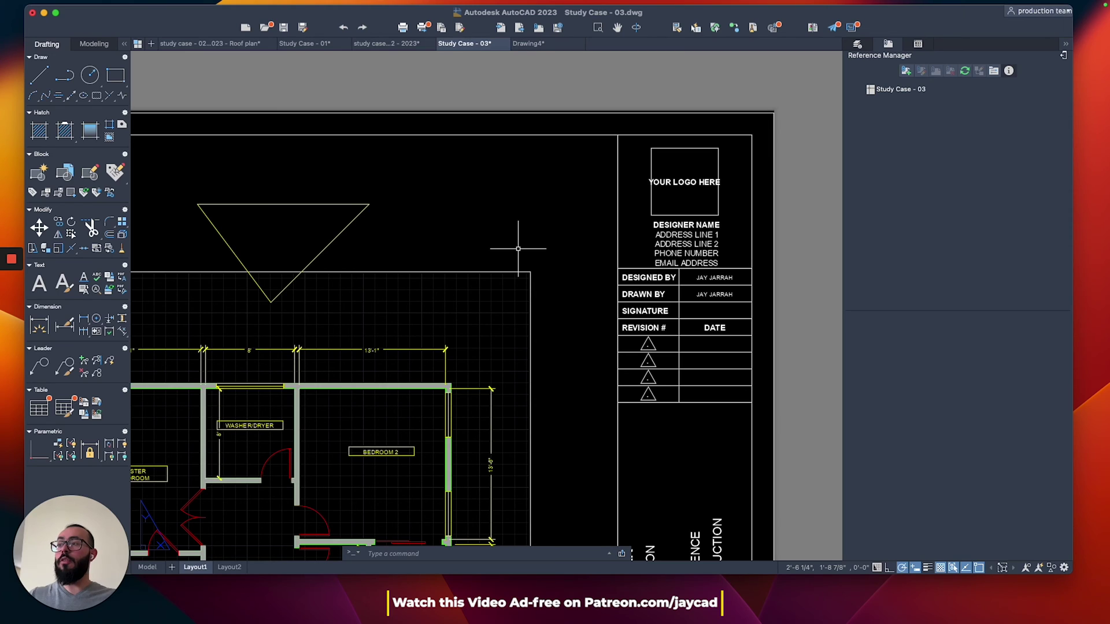
scroll(518, 248, left, 2)
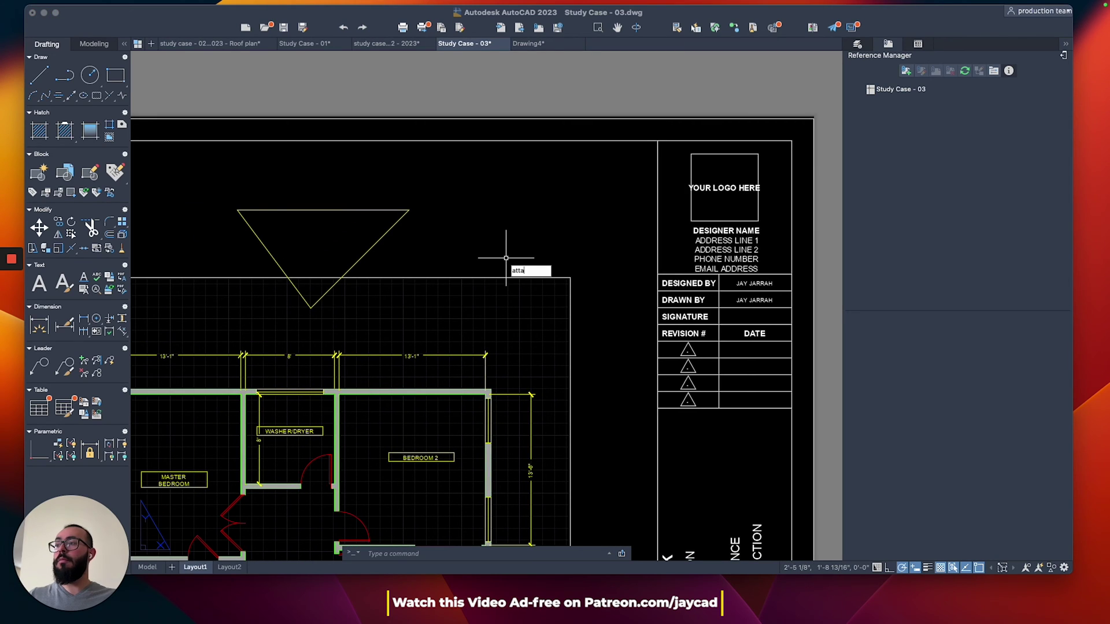
- Attach Jay Cad Logo.png and size it between the logo box's lower-left and upper-right corners
click(500, 211)
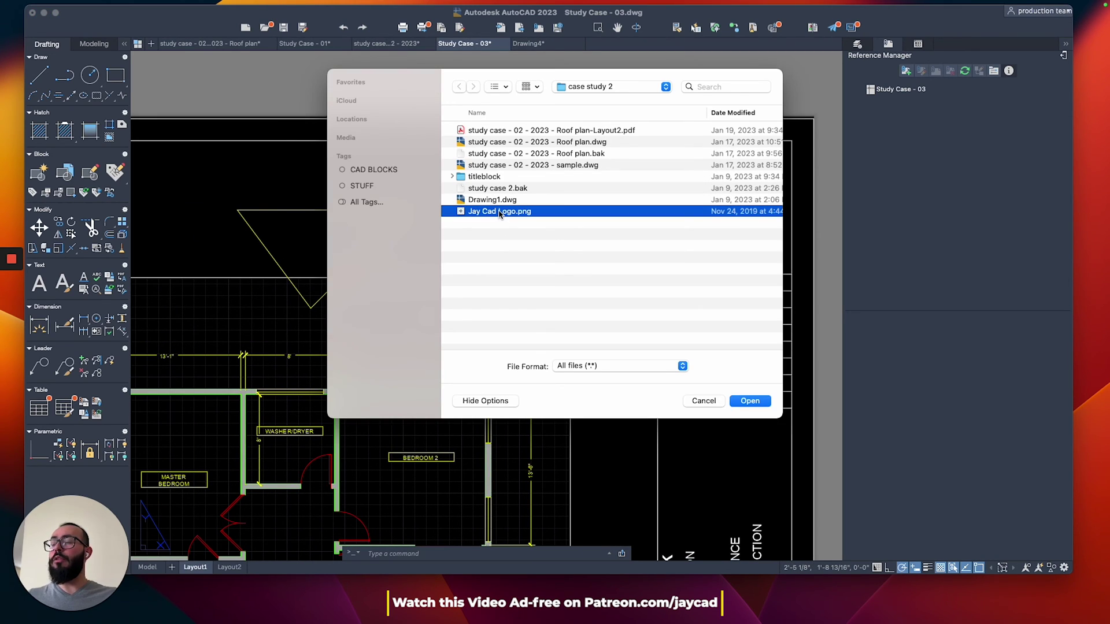
click(750, 400)
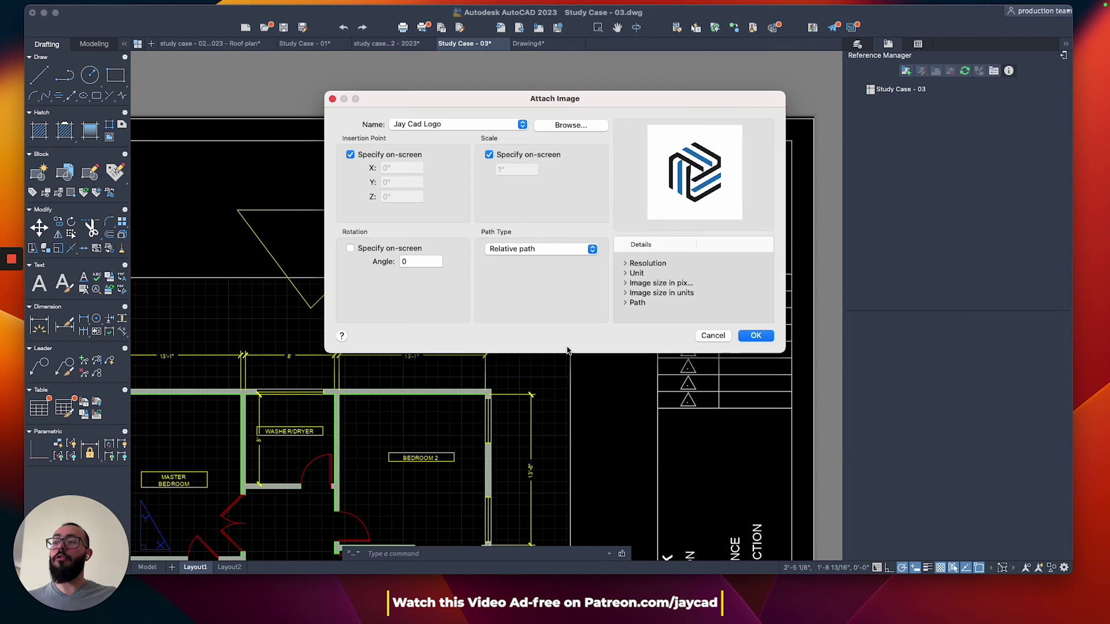
click(755, 336)
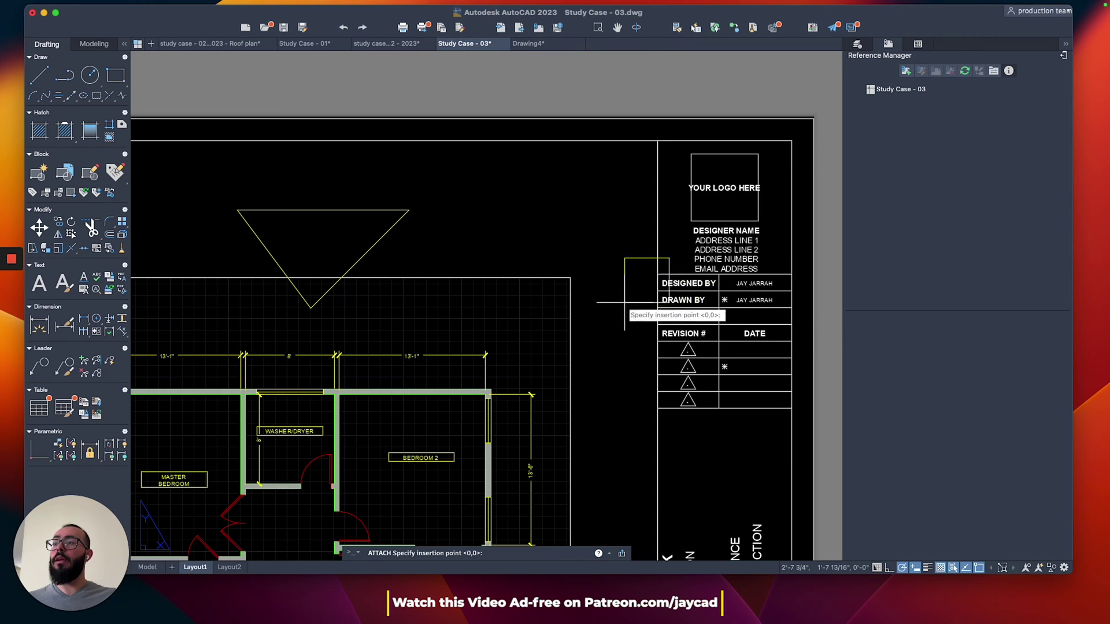
click(691, 221)
click(759, 217)
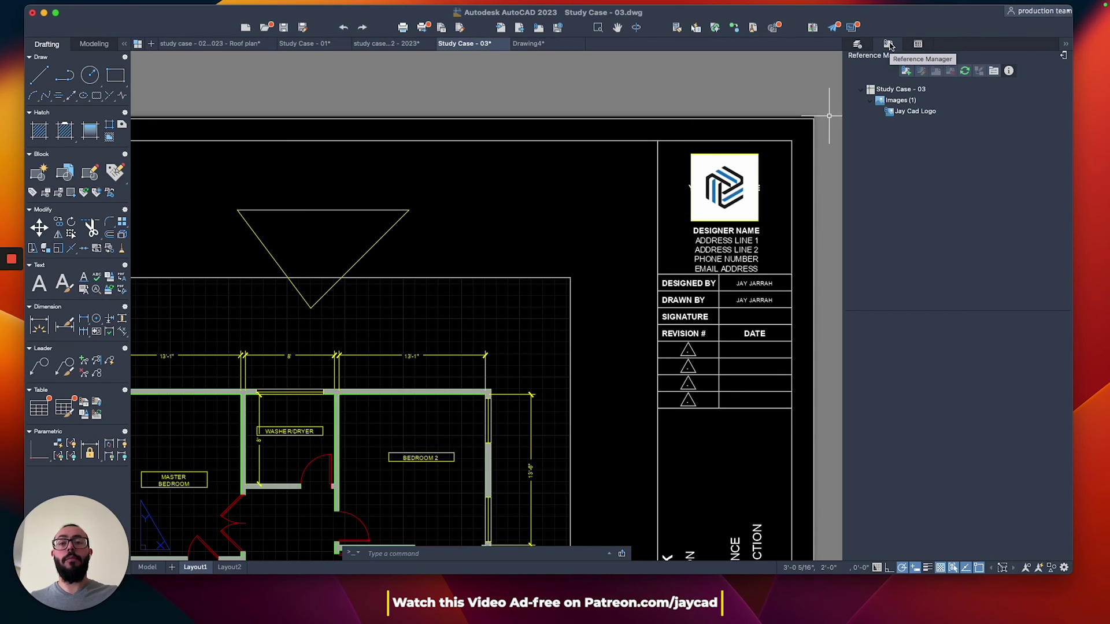
- Select the Jay Cad Logo reference in Reference Manager, Detach it, and confirm with Yes
click(912, 112)
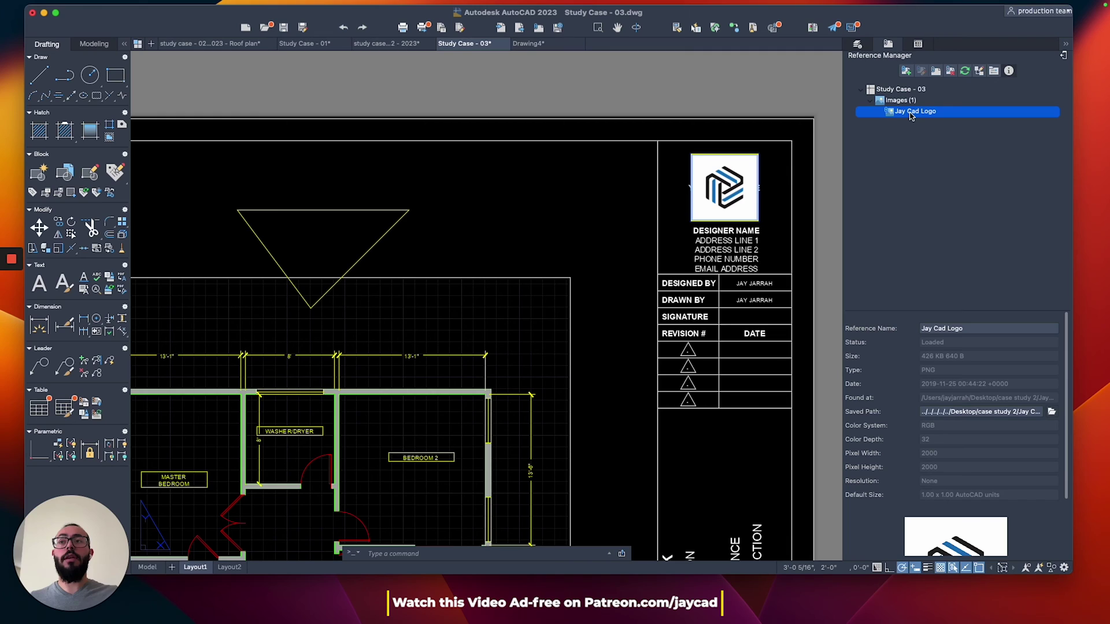
click(895, 102)
click(908, 113)
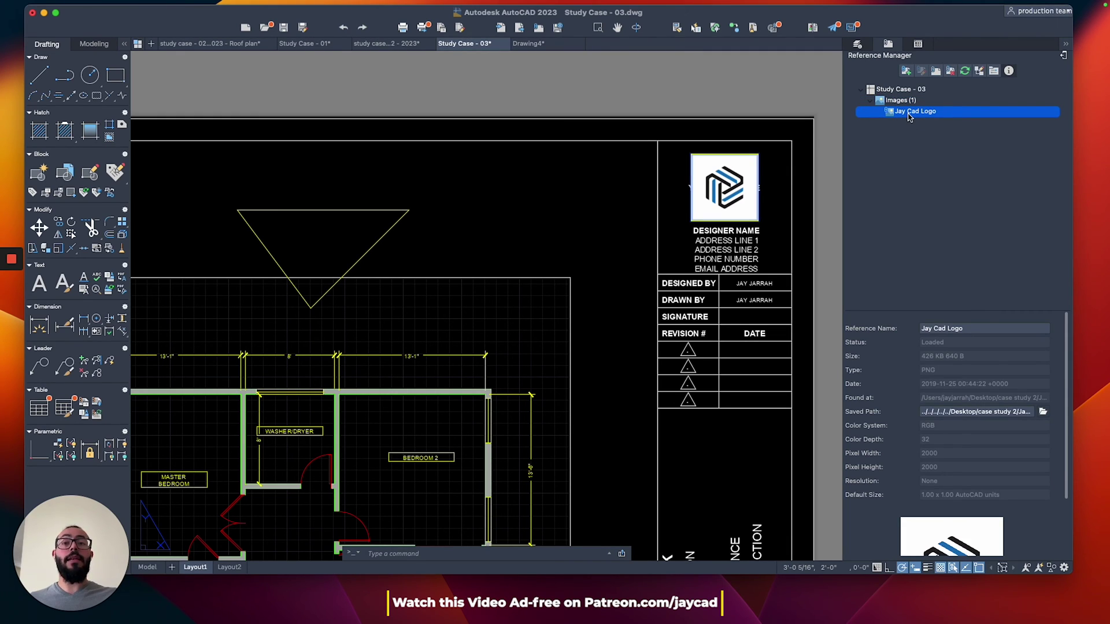
right_click(909, 115)
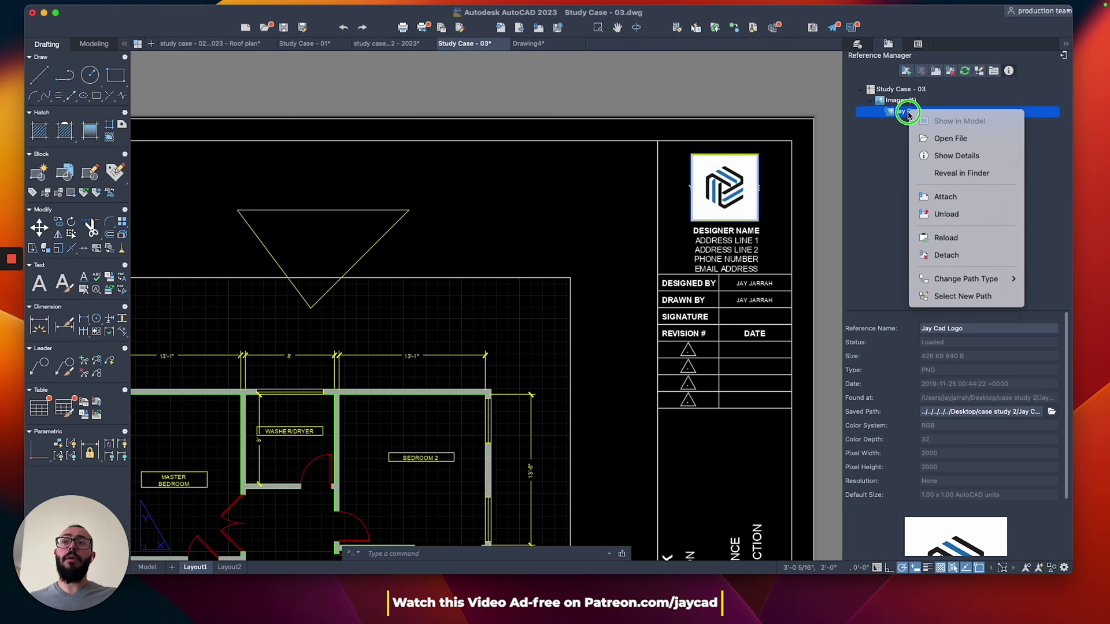
click(953, 256)
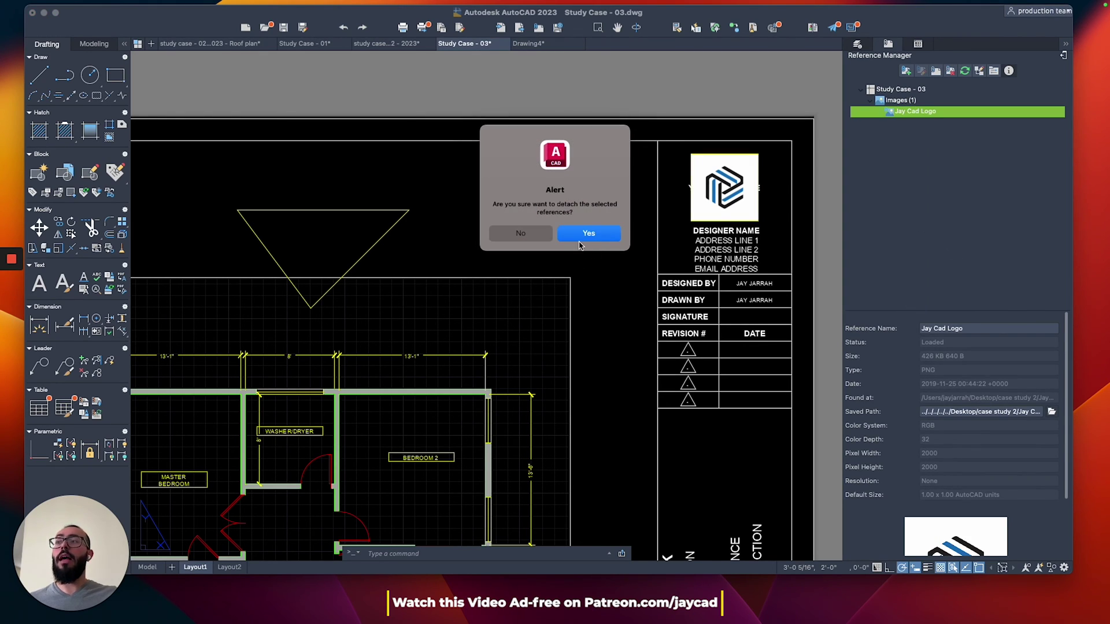
click(585, 232)
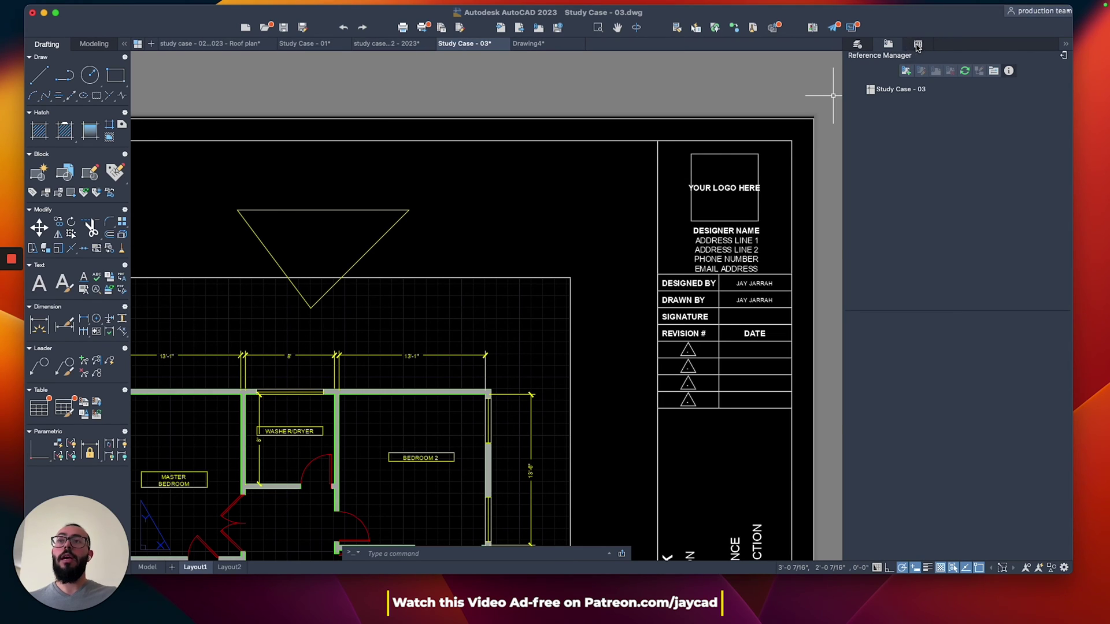
- Show the Blocks palette, switch to the Model tab, and zoom into the dining area
click(918, 46)
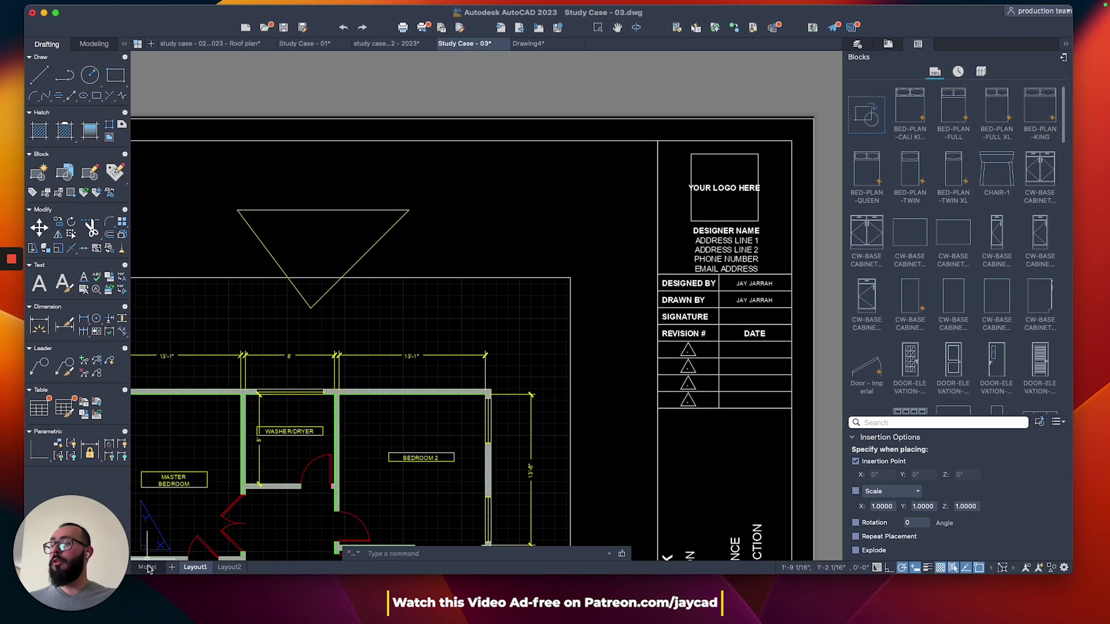
click(148, 567)
scroll(633, 388, down, 4)
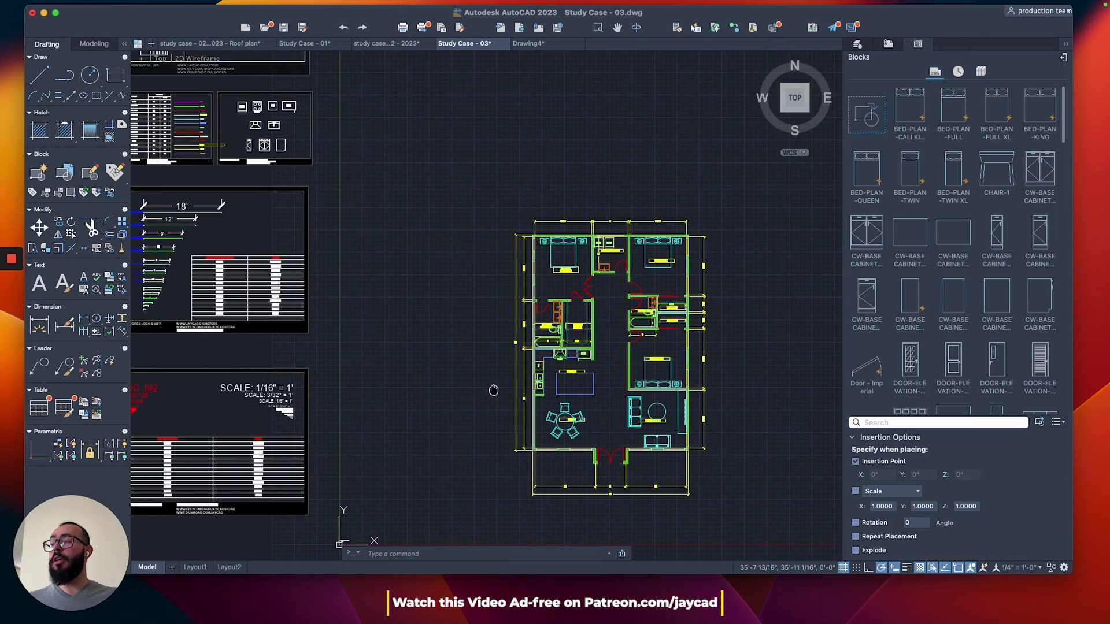
scroll(634, 389, up, 3)
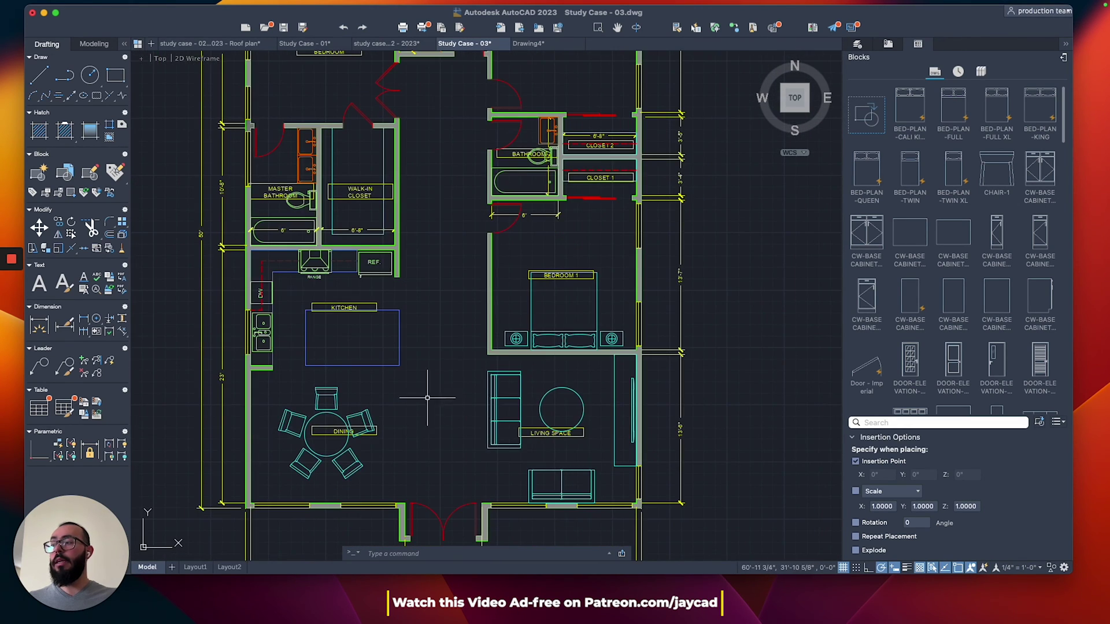
scroll(433, 389, up, 2)
scroll(453, 347, left, 3)
scroll(466, 372, up, 2)
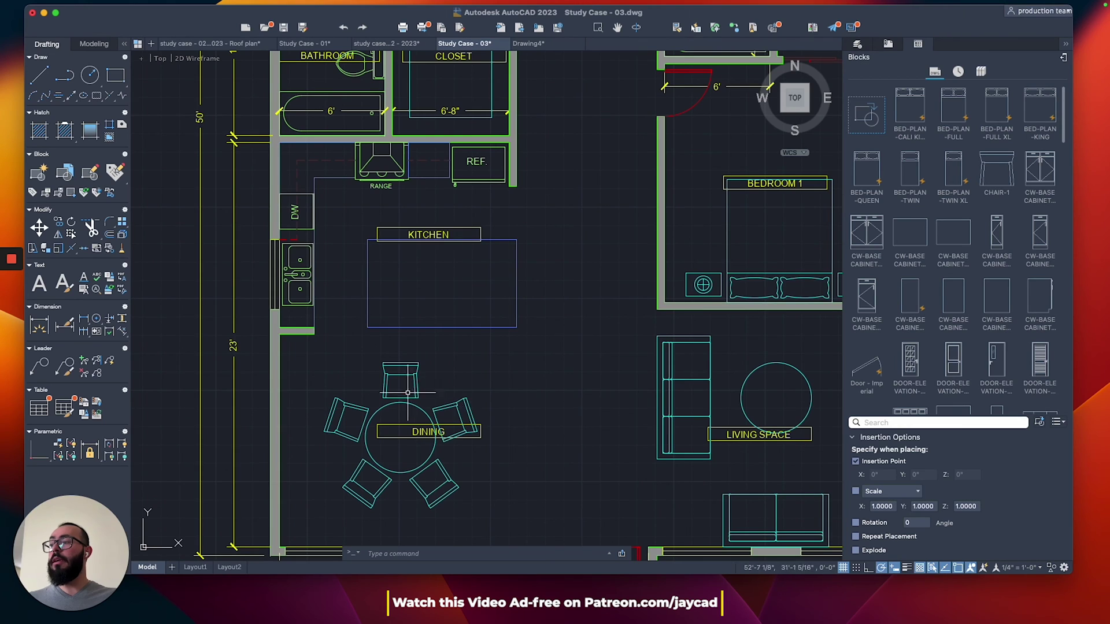
scroll(446, 395, up, 3)
scroll(446, 395, down, 2)
- Select the dining table-and-chairs block, clear the selection, and select it again
click(453, 342)
scroll(453, 324, down, 2)
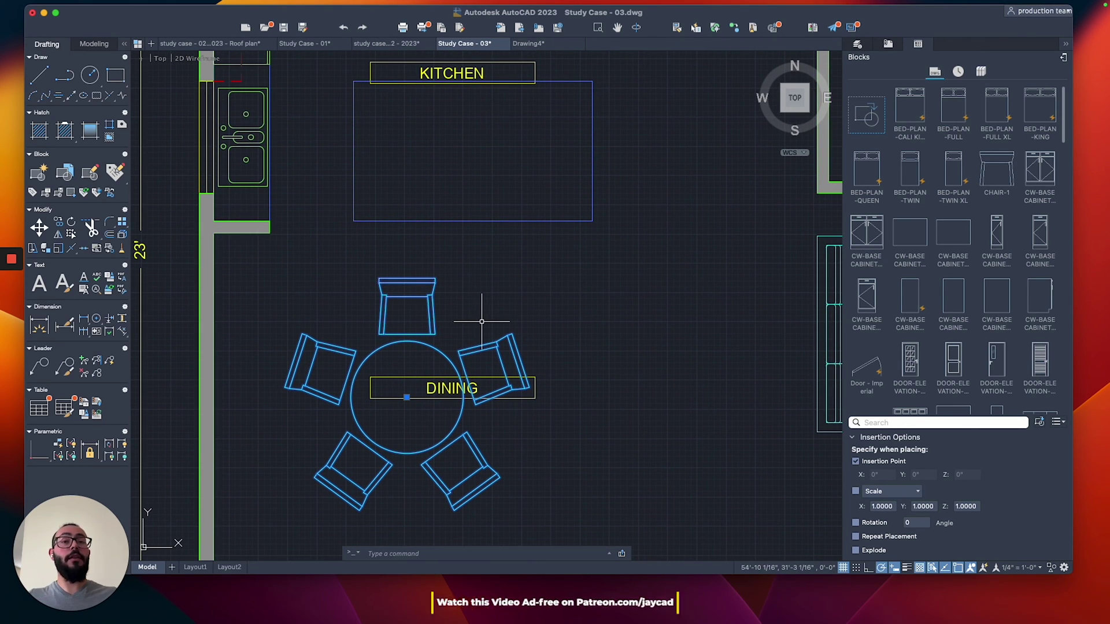
key(Escape)
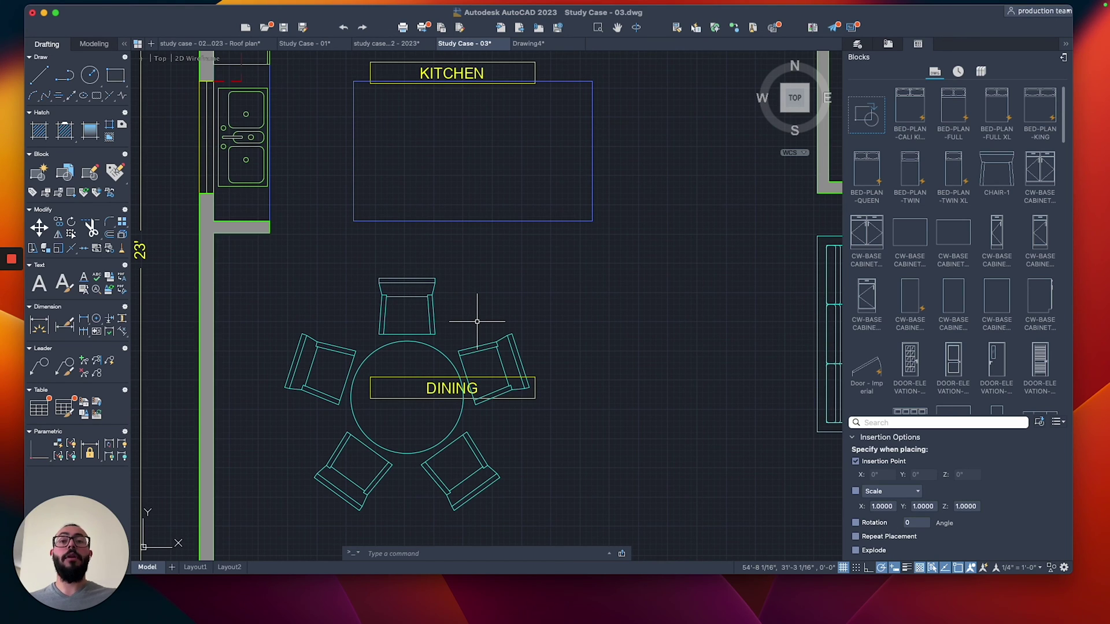
click(432, 319)
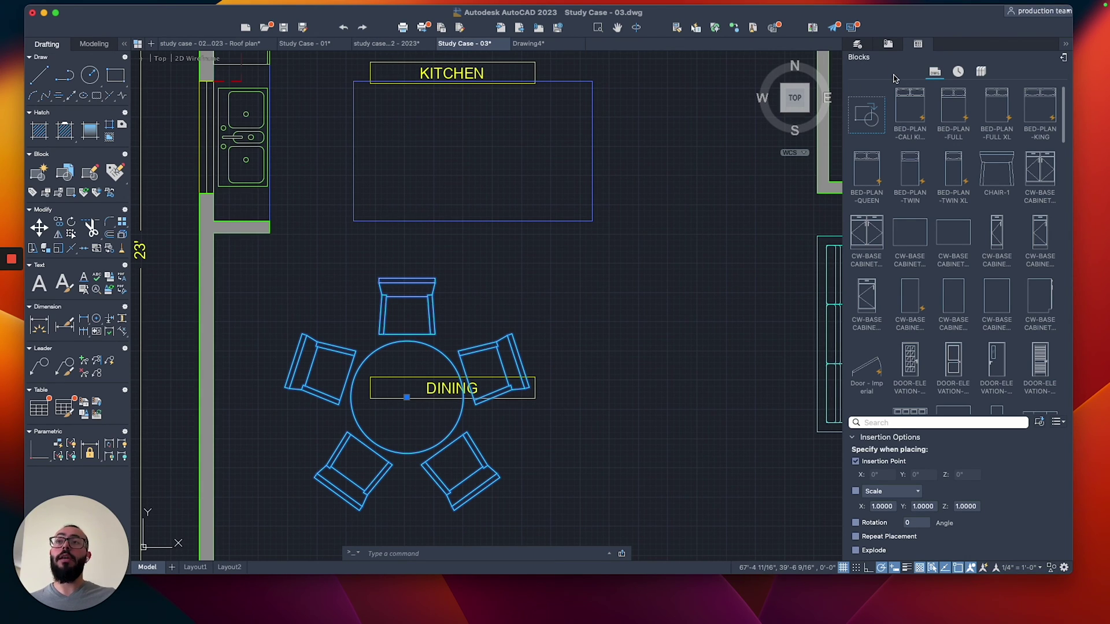
- Insert the BED-PLAN-CALI KING block into the plan between the dining and living spaces
right_click(909, 108)
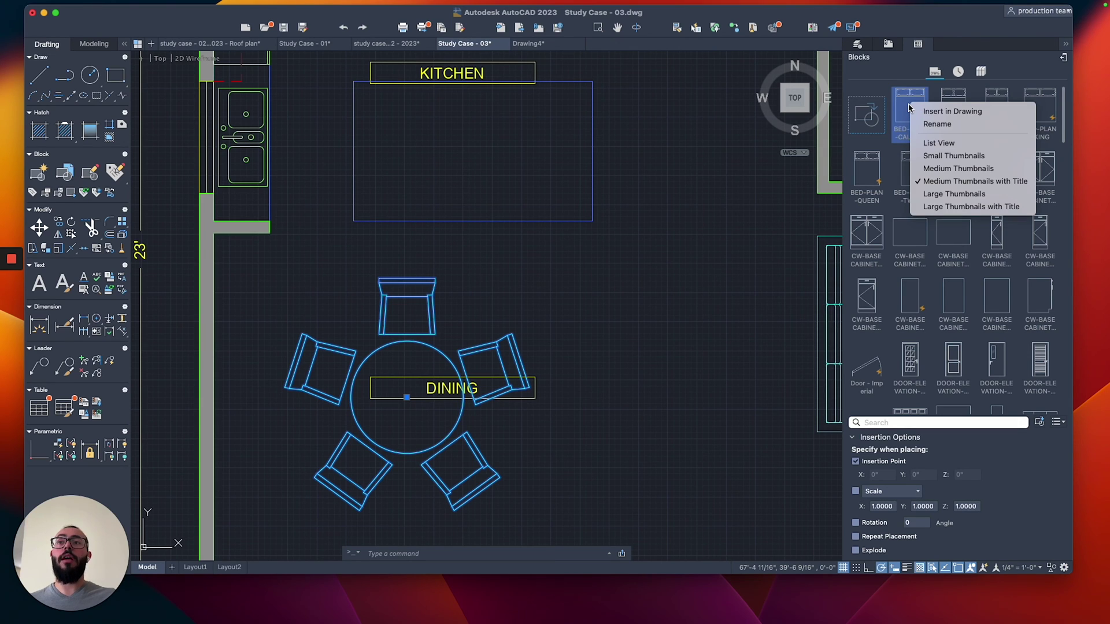
click(938, 112)
scroll(613, 295, down, 5)
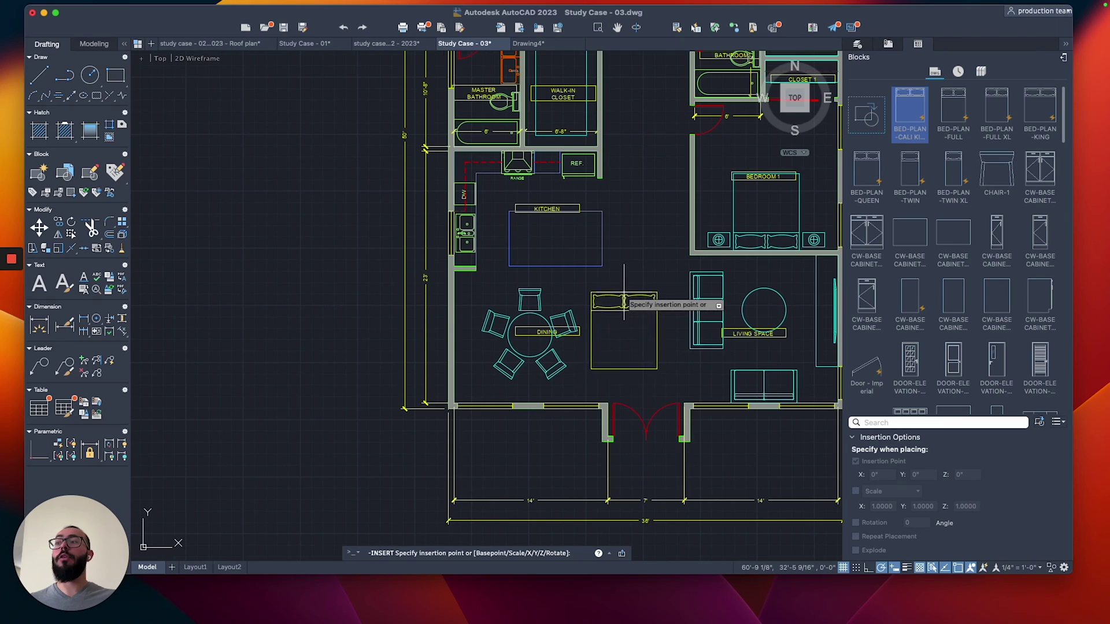
scroll(542, 328, up, 3)
click(542, 286)
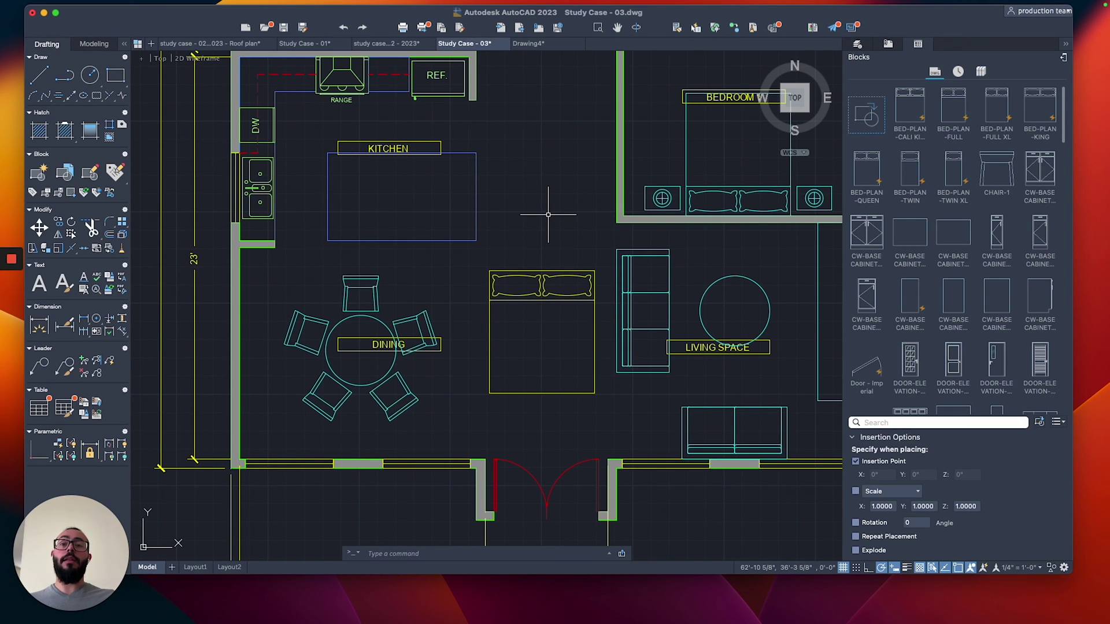
scroll(548, 215, down, 5)
mouse_move(442, 290)
middle_down()
mouse_move(503, 290)
mouse_move(610, 345)
mouse_move(666, 355)
middle_up()
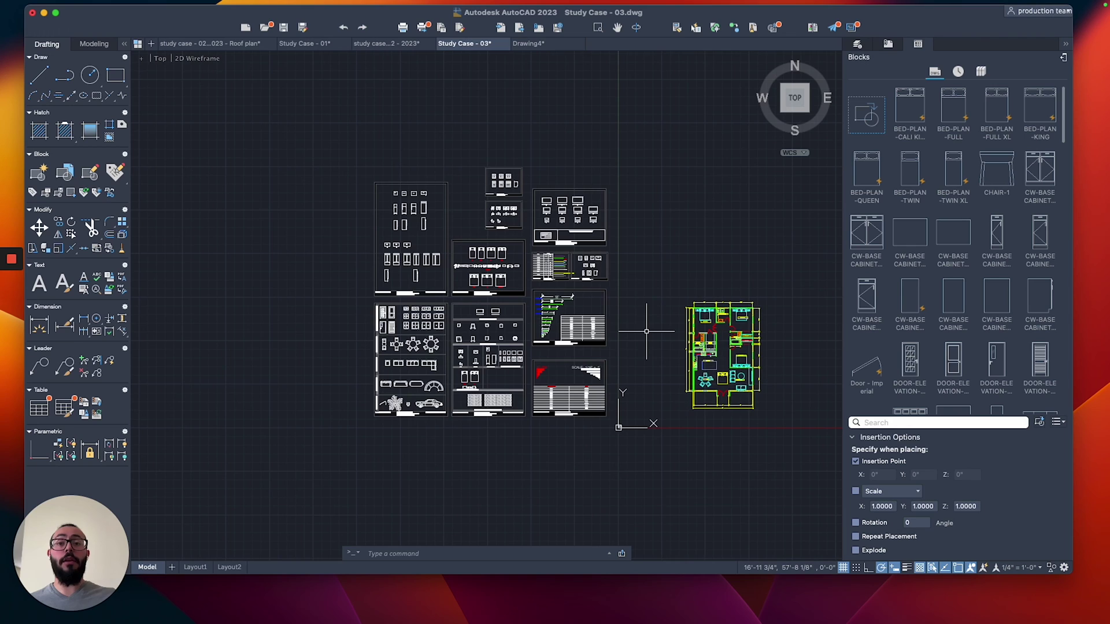
click(528, 43)
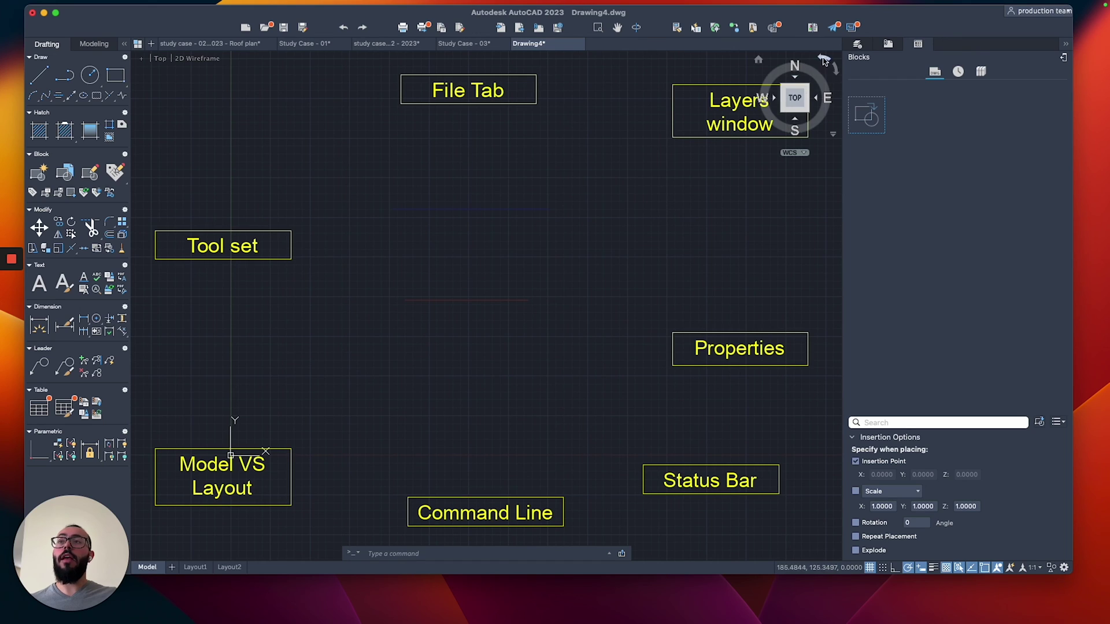
- Show the Layers palette in the side panel, then undock the Properties palette and close it
click(857, 45)
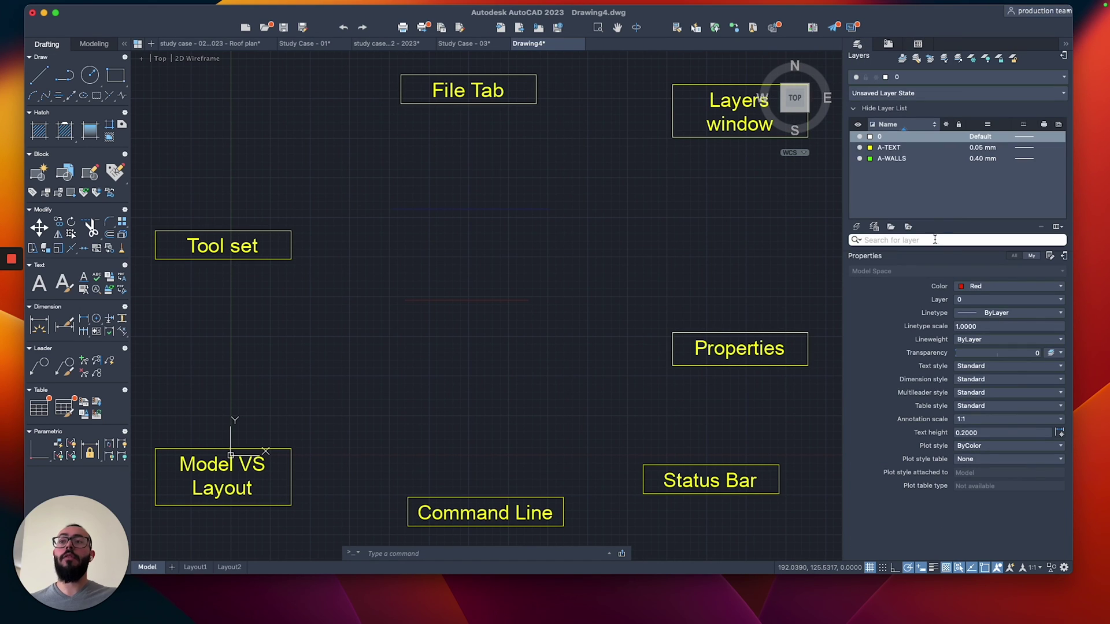
click(1065, 260)
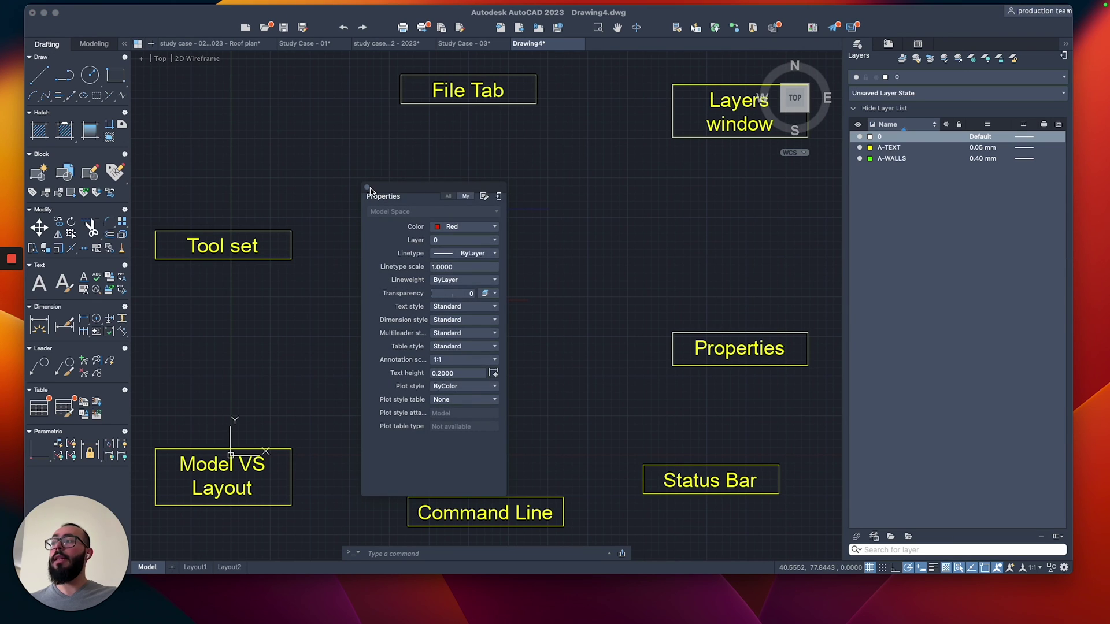
click(366, 188)
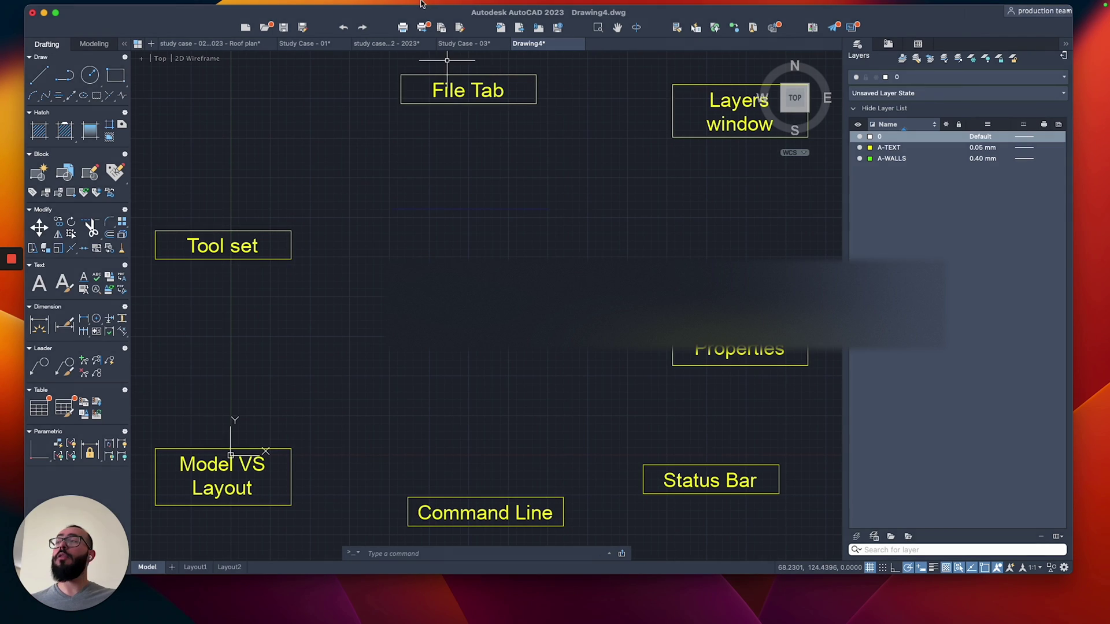
- Reopen the Properties Inspector from the Window menu and dock it beneath the Layers list
click(400, 6)
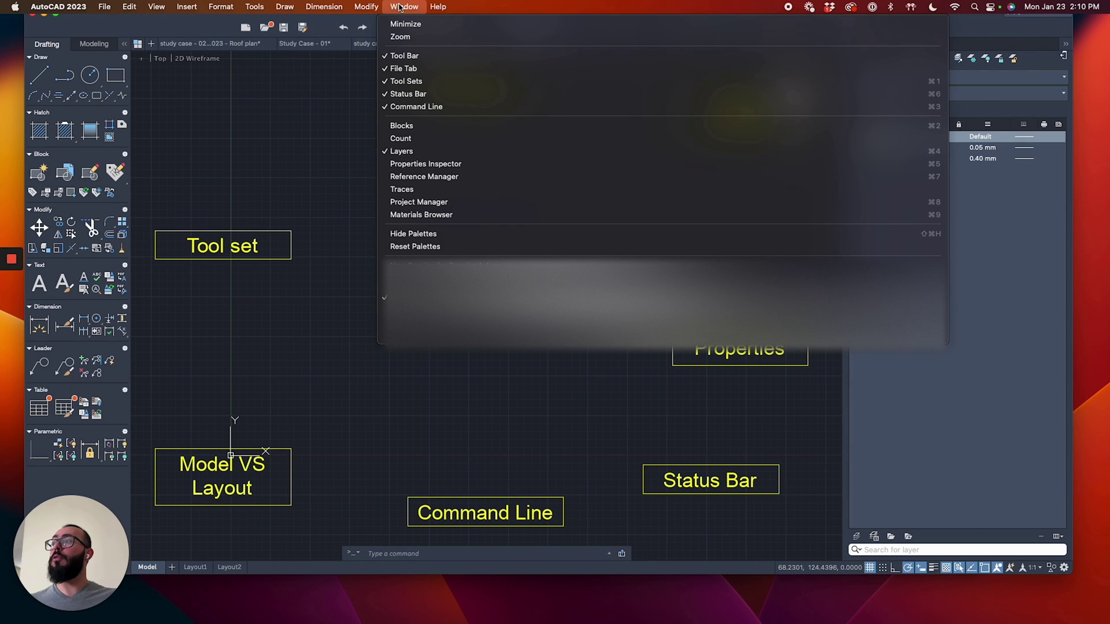
click(427, 165)
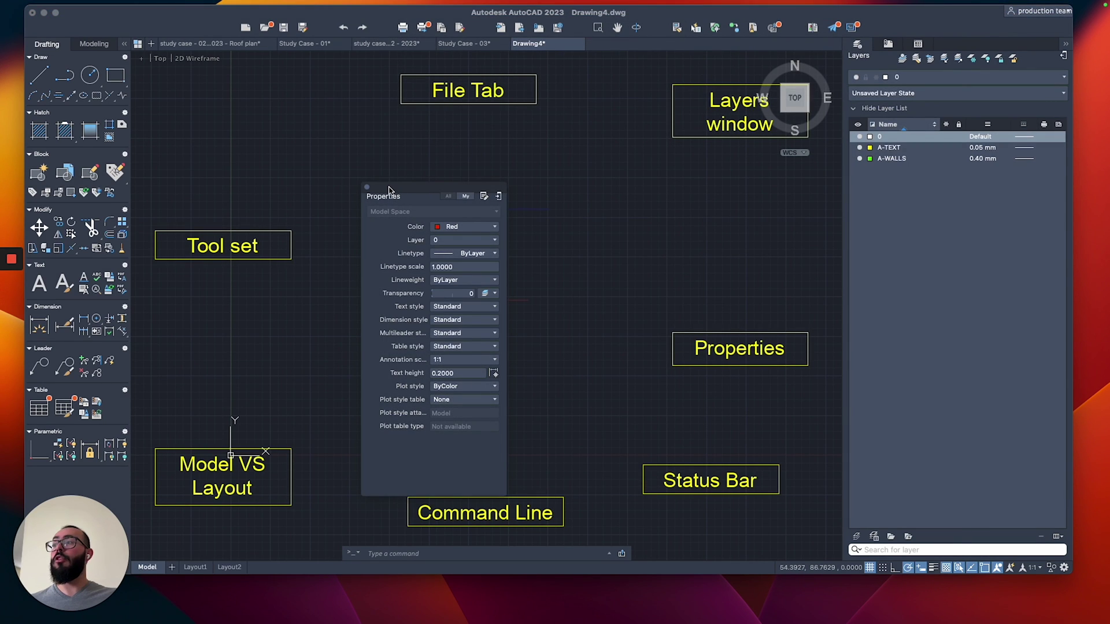
click(499, 198)
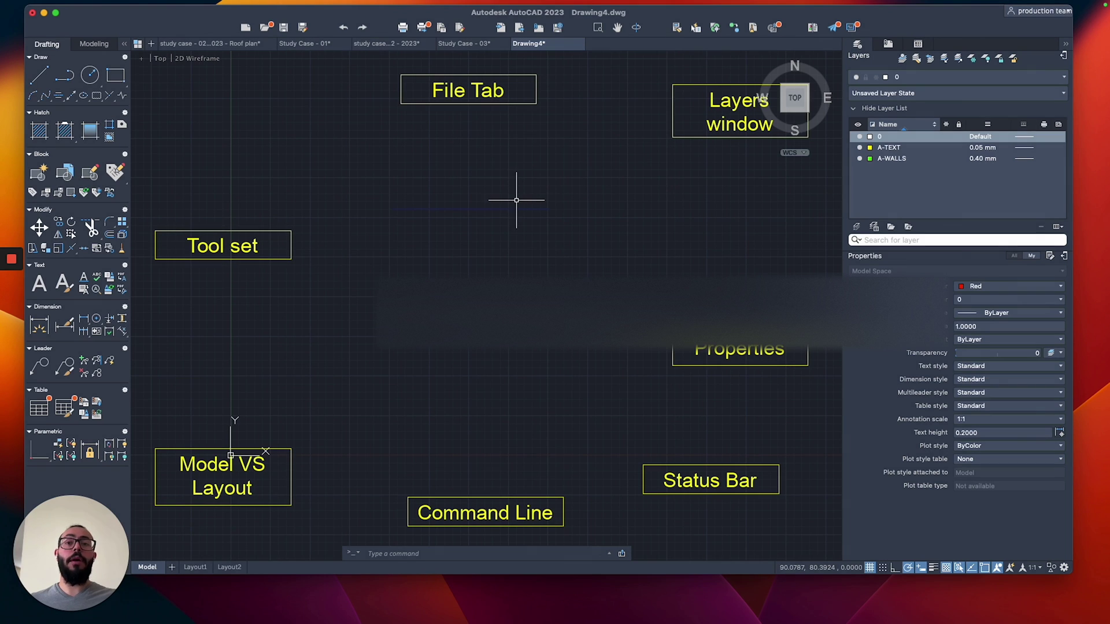
click(412, 5)
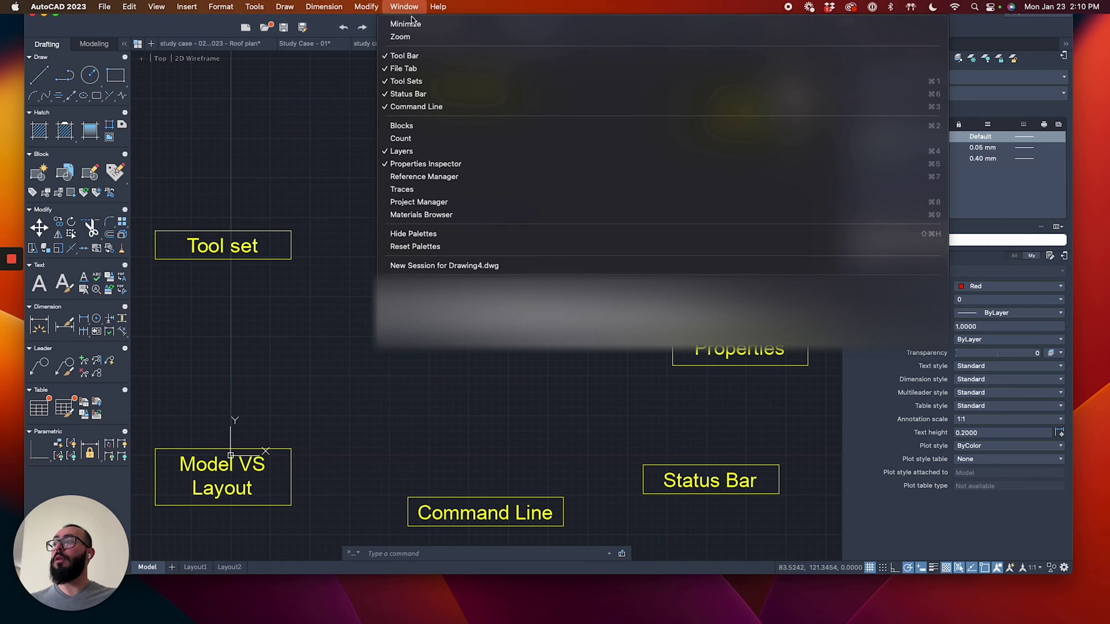